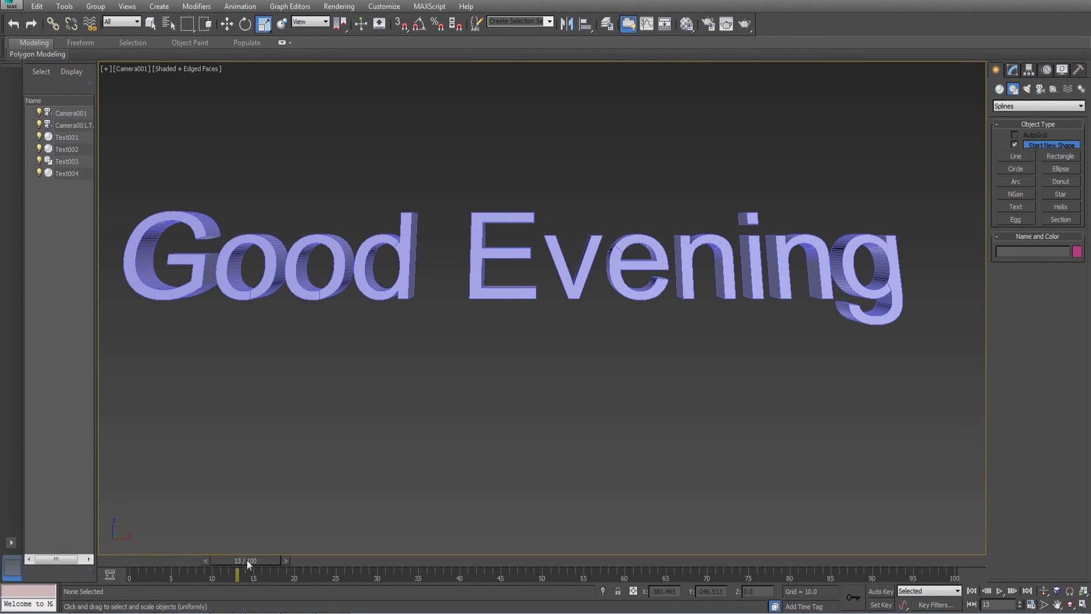
- Scrub the timeline through the extruded text titles to frame 33 and play the animation
left_click_drag(246, 560, 327, 559)
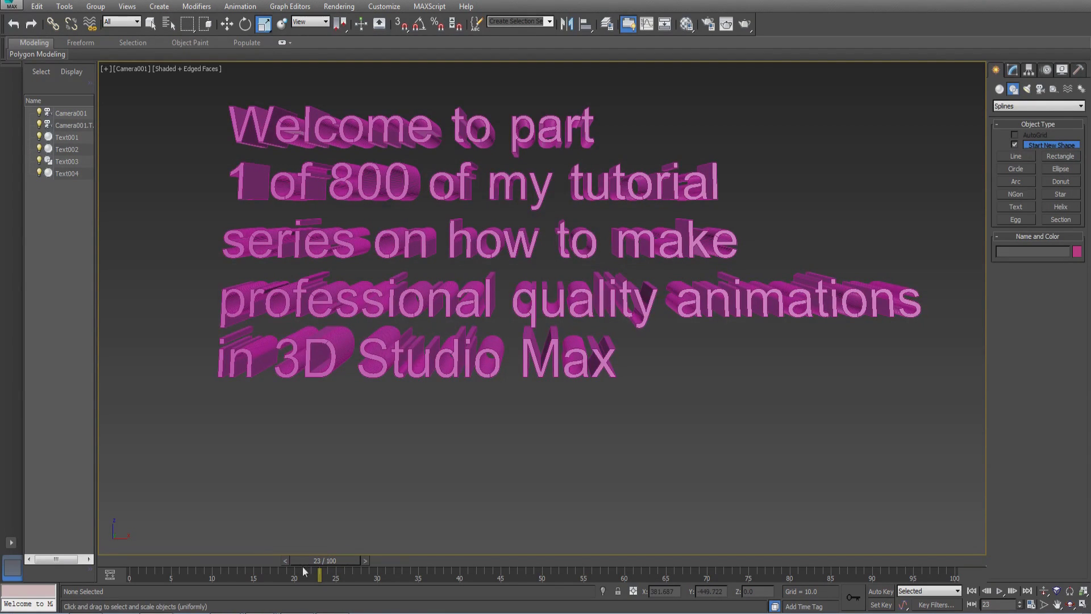
left_click_drag(329, 563, 424, 560)
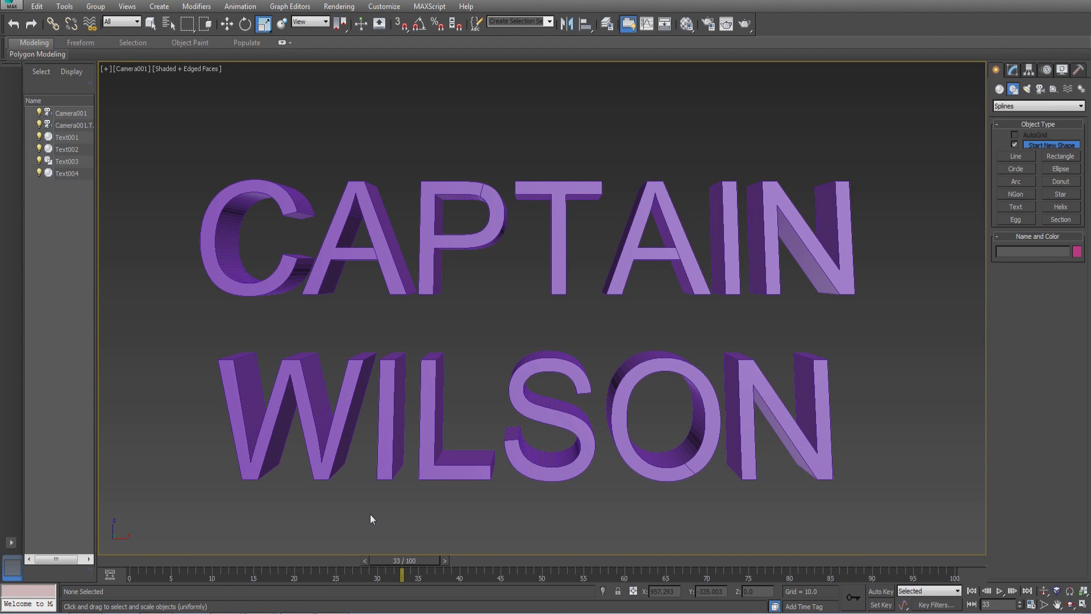
left_click(1000, 591)
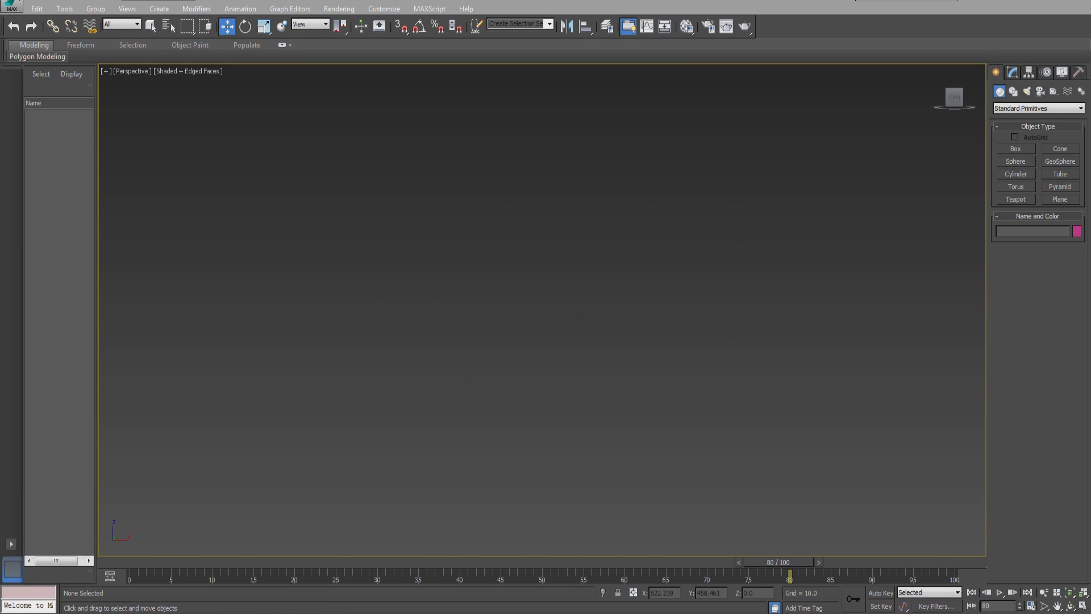
- Switch to Notepad and read the animation script through to its end
key("alt+Tab")
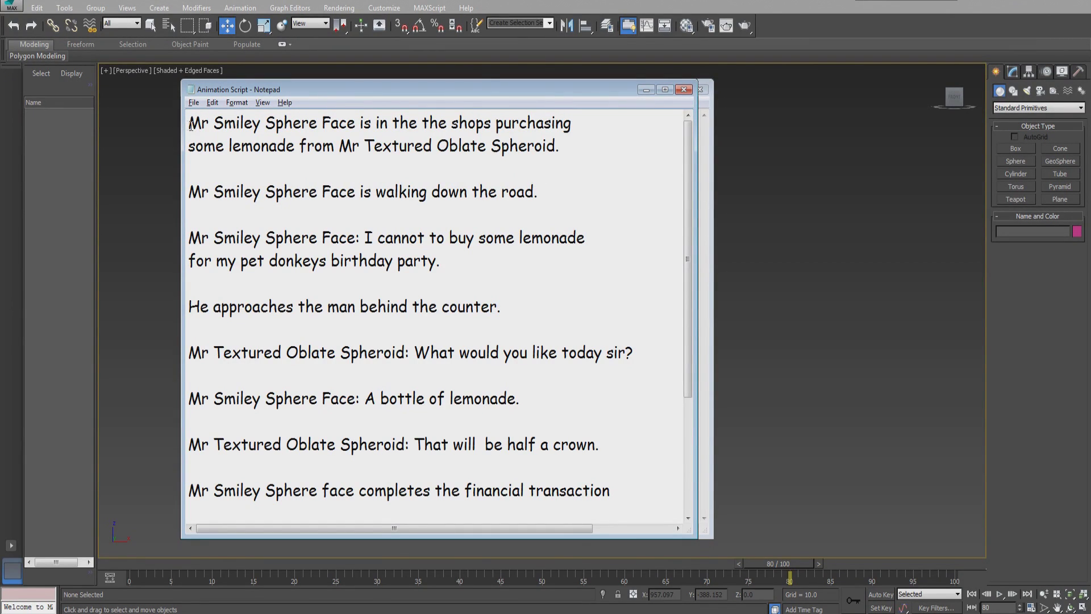
left_click(581, 311)
scroll(624, 331, "down", 1)
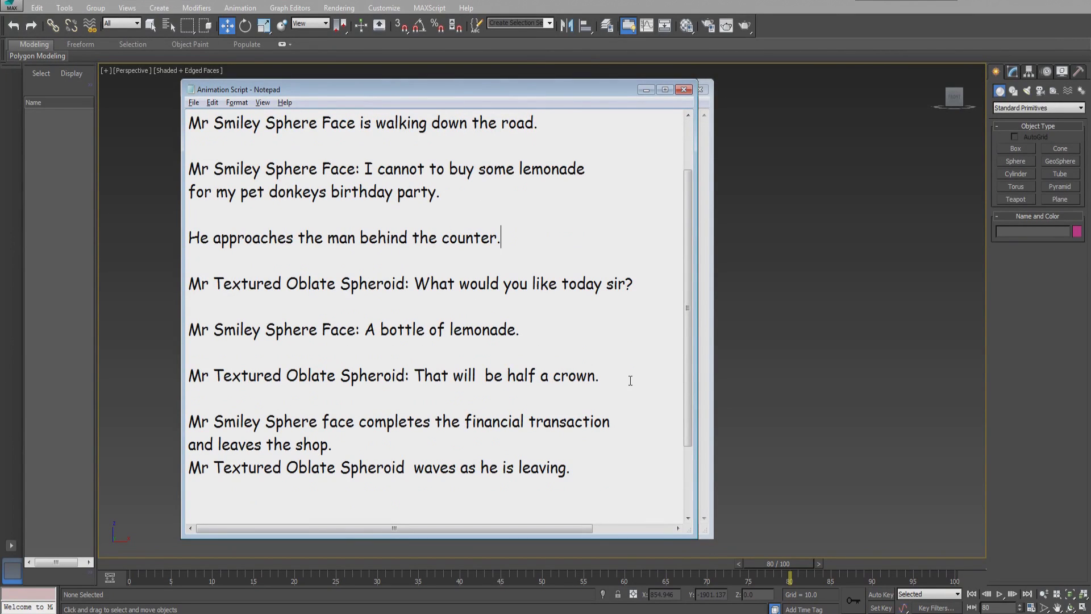
scroll(630, 380, "down", 1)
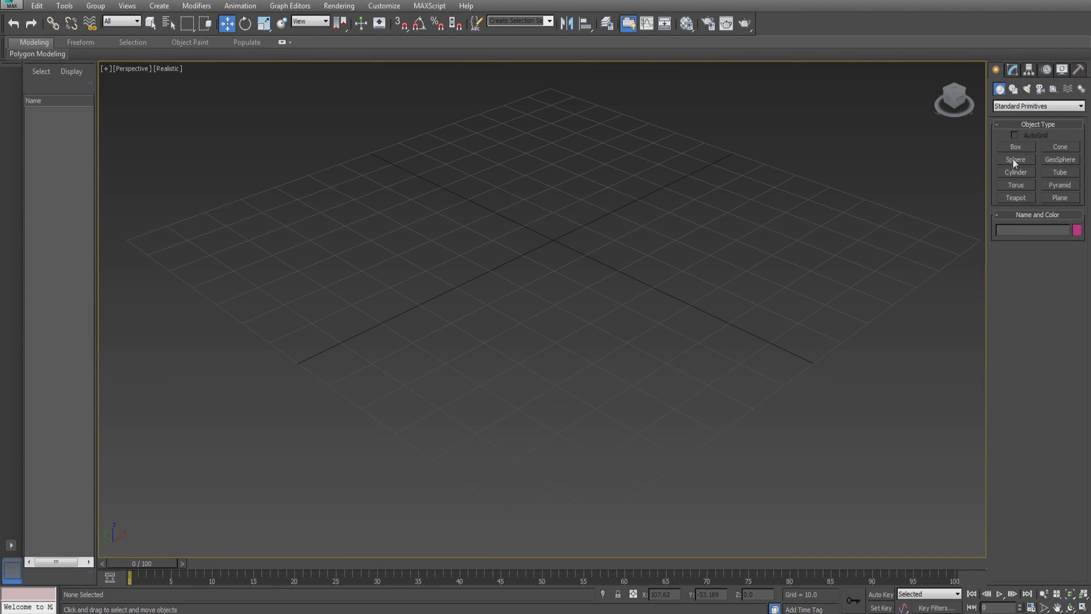
- Create a sphere with a radius of about 29 at the grid centre and colour it green
left_click(1015, 159)
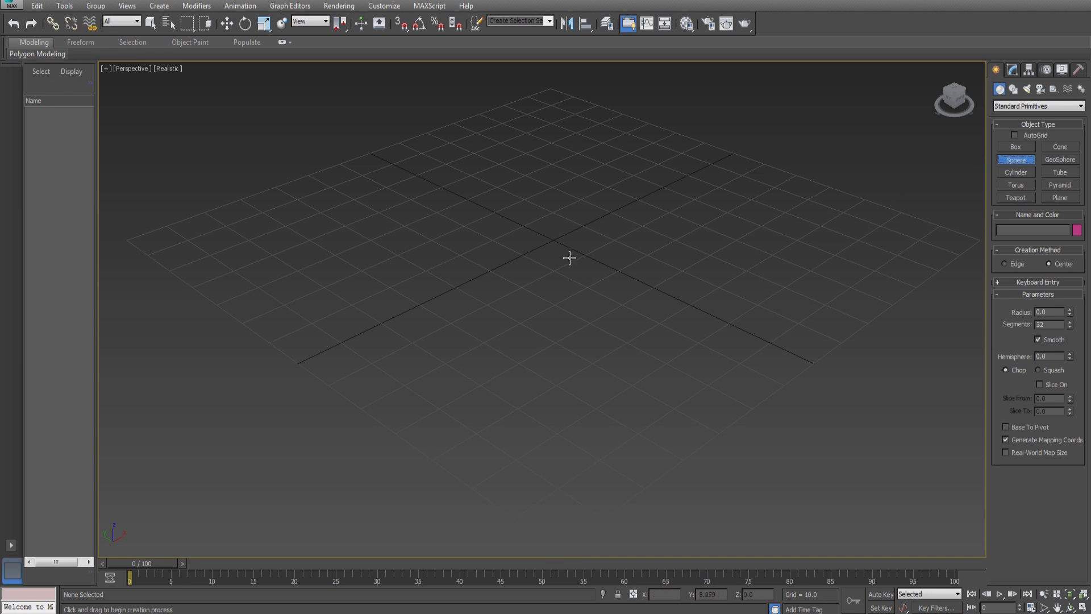
left_click_drag(559, 244, 679, 176)
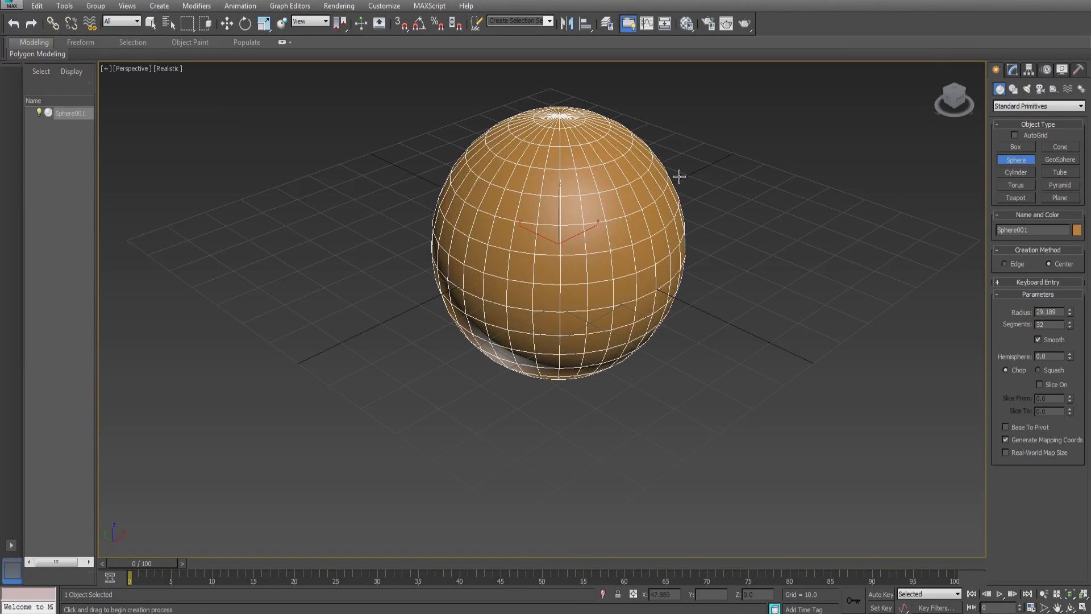
left_click(1077, 229)
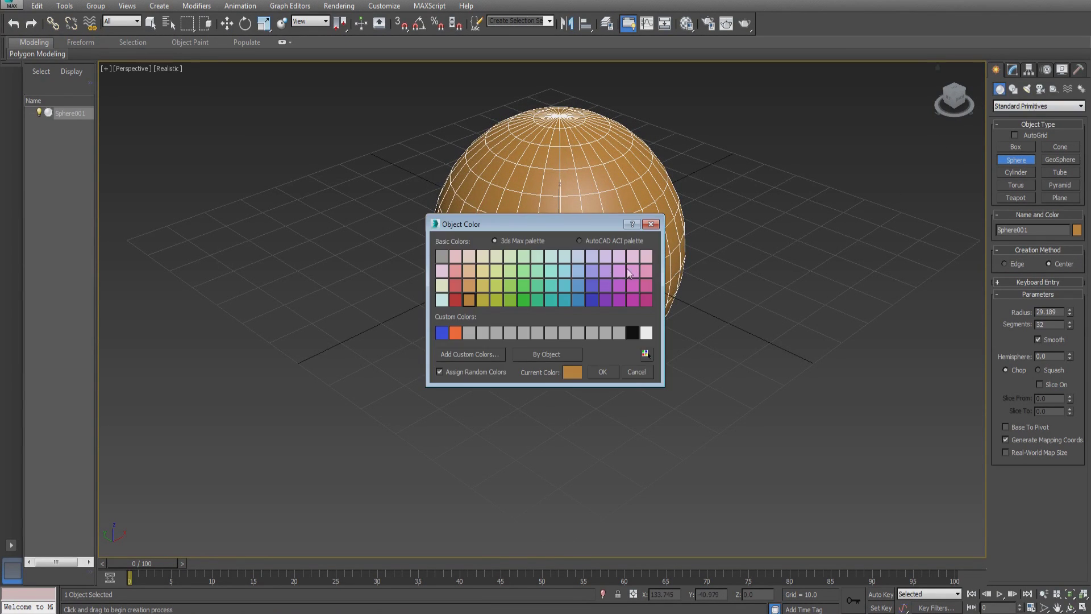
left_click(519, 301)
left_click(614, 372)
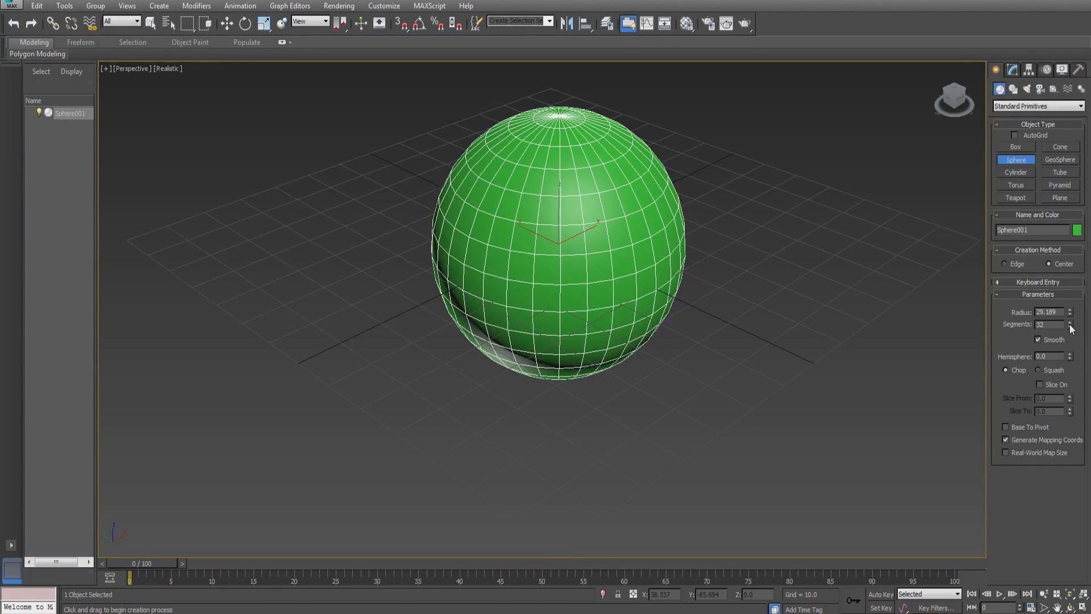
- Reduce the sphere to 8 segments, then deselect it
left_click_drag(1071, 329, 1058, 334)
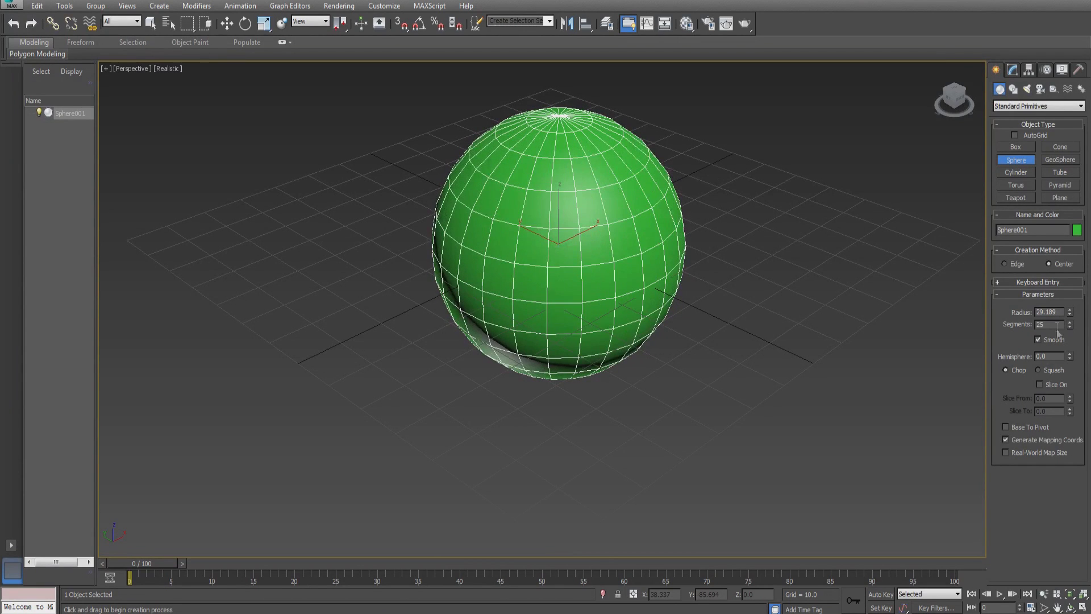
double_click(1054, 324)
type("8")
left_click(226, 23)
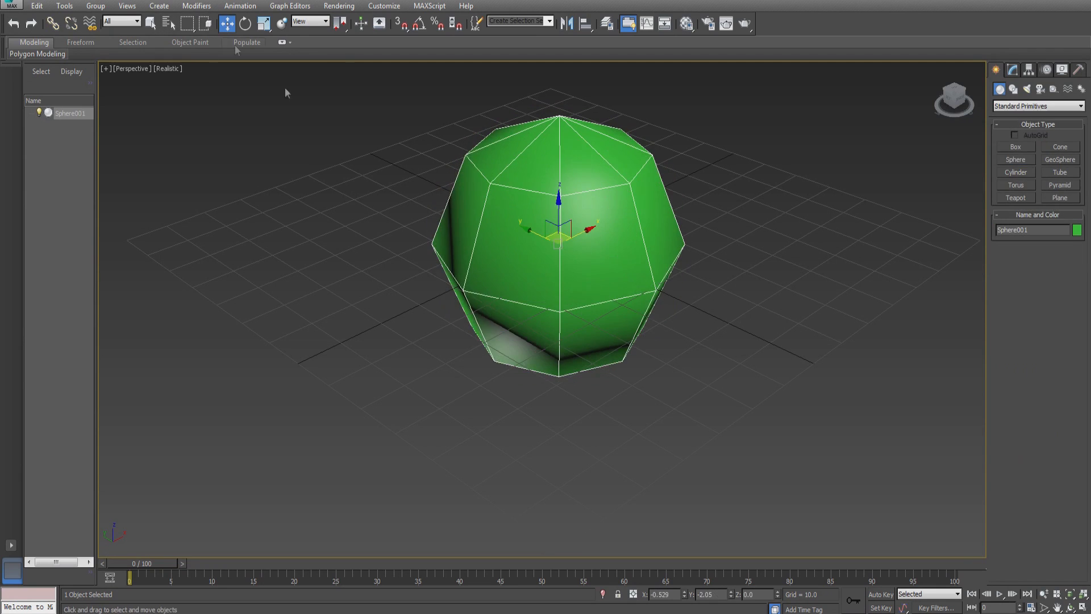
left_click(401, 233)
- Save the scene in the animation folder as mr_smiley_sphere_face_001
key("ctrl+s")
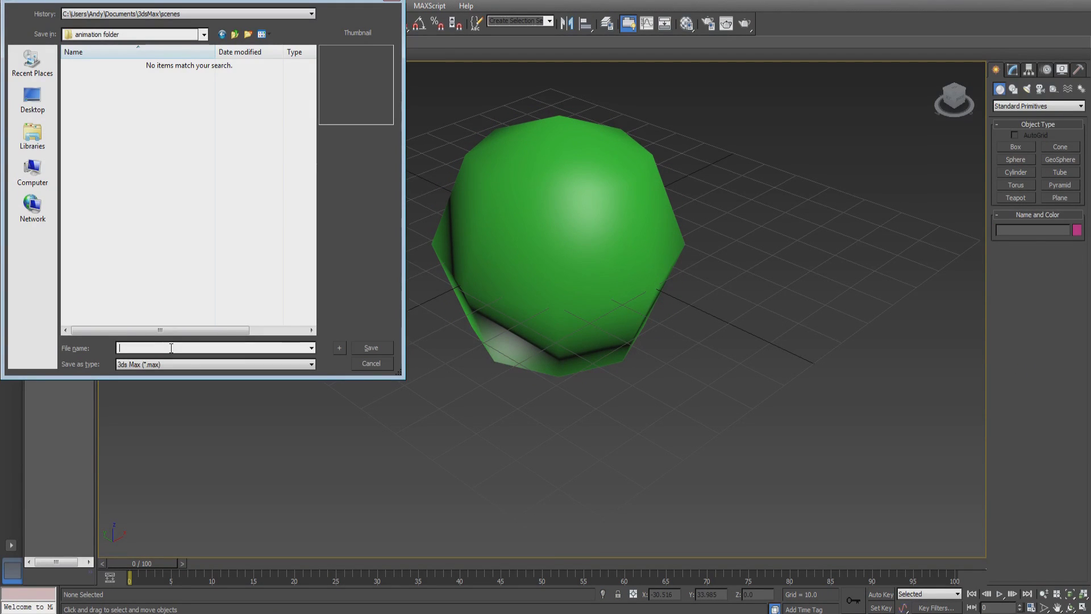
type("mr")
type("_smiley")
type("_spe")
type("ere_face")
type("_001")
left_click(375, 347)
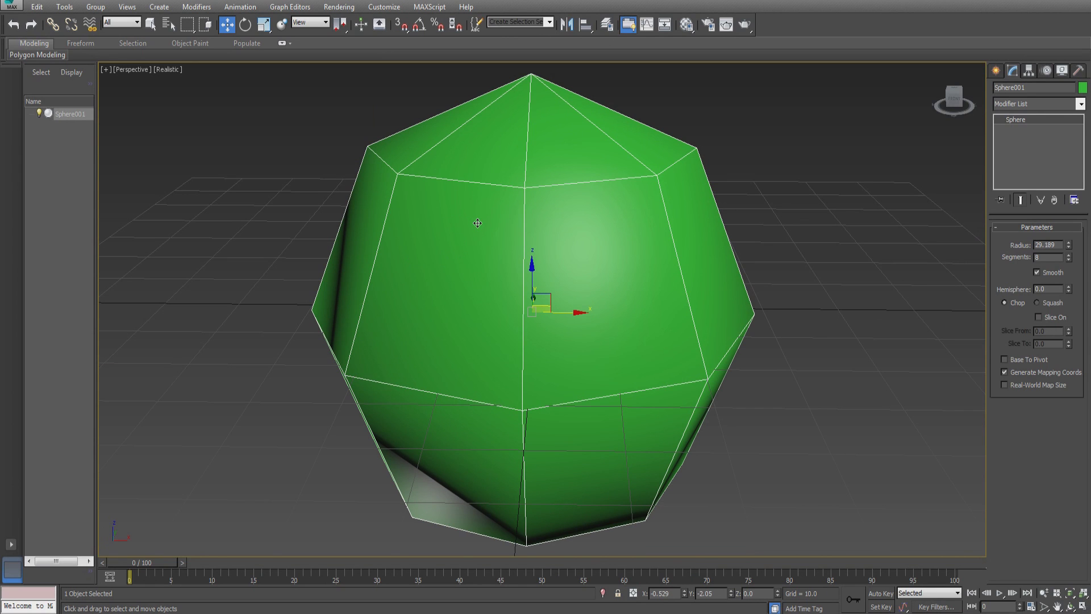
- Convert the sphere to an Editable Poly and expand its sub-object levels
right_click(548, 288)
mouse_move(483, 383)
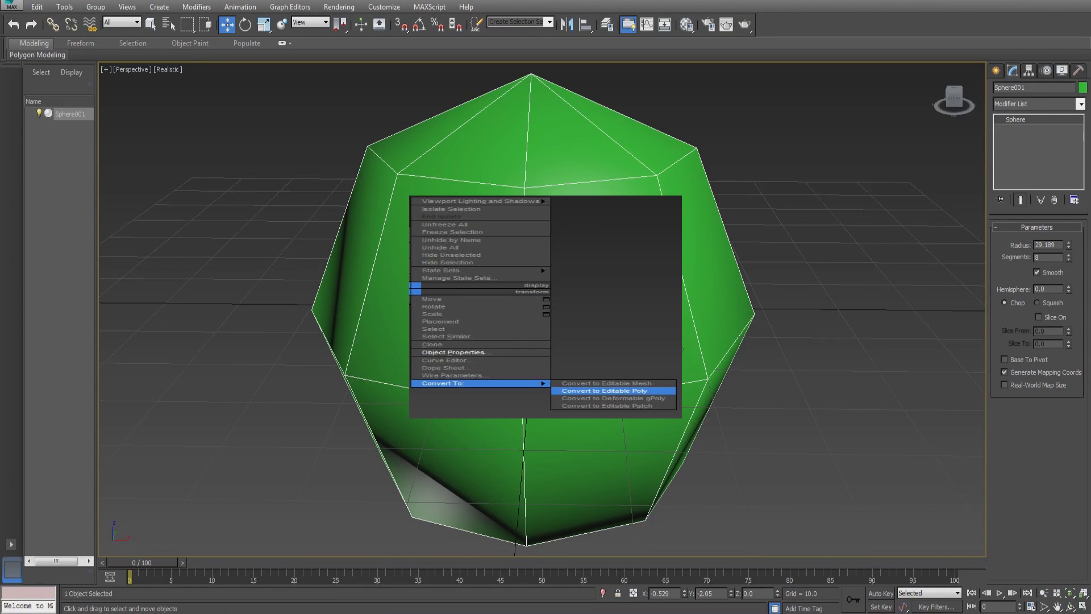
left_click(605, 390)
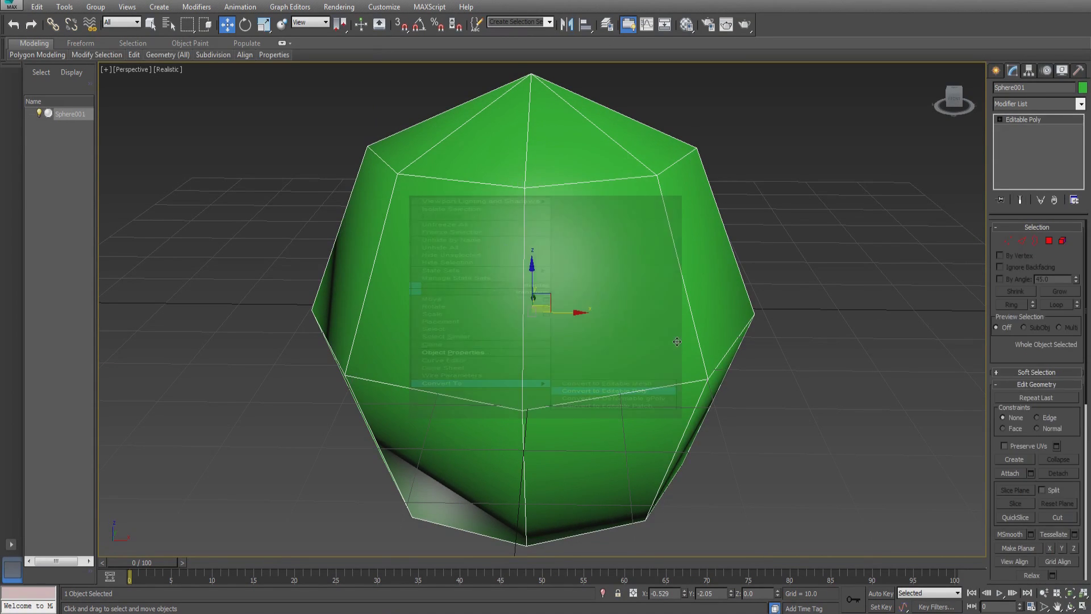
left_click(999, 119)
left_click(1055, 131)
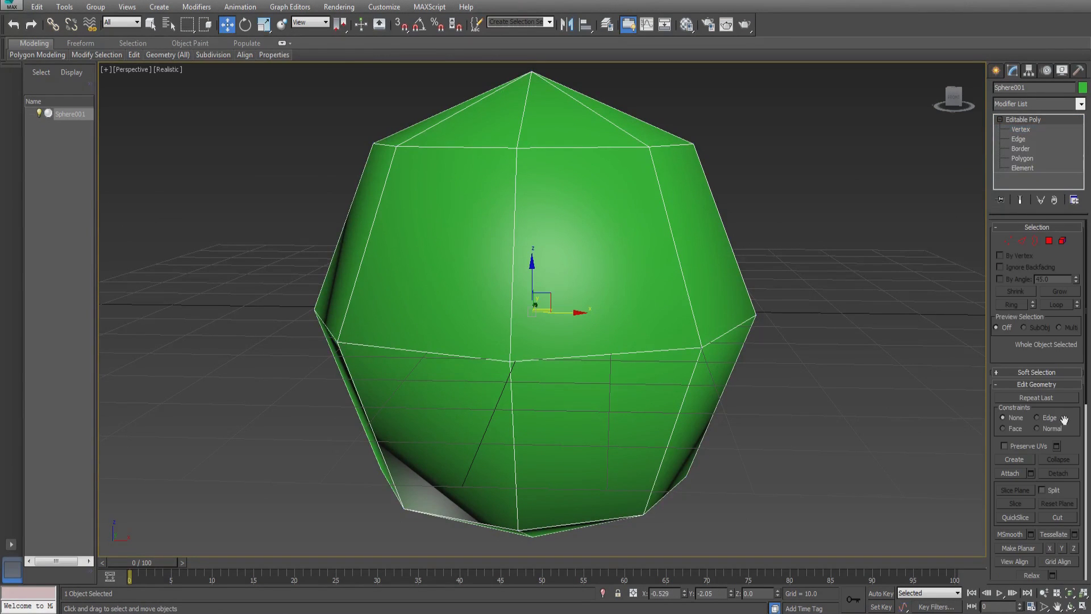
- Cut a closed six-sided eye outline across a vertical edge on the upper half of the sphere
left_click(1057, 517)
middle_click_drag(422, 319, 470, 312, "alt")
left_click(502, 199)
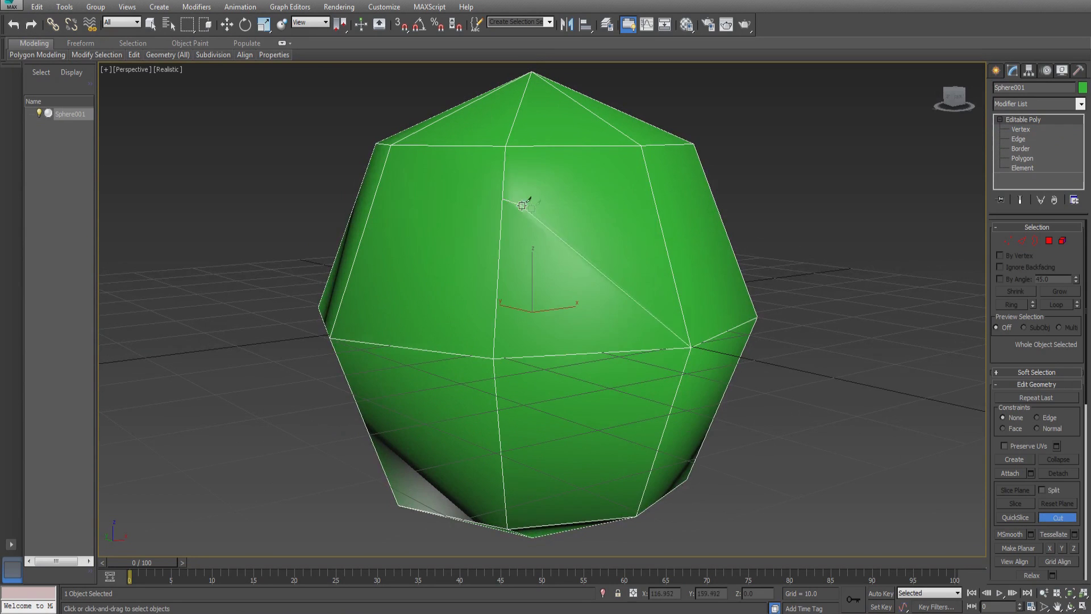
left_click(573, 226)
left_click(580, 294)
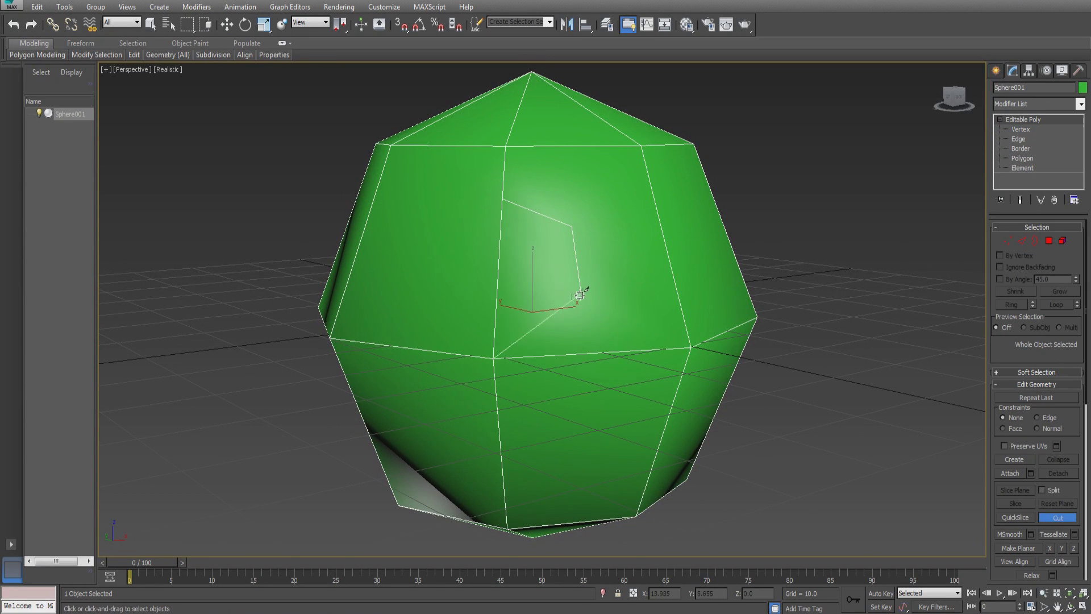
left_click(495, 325)
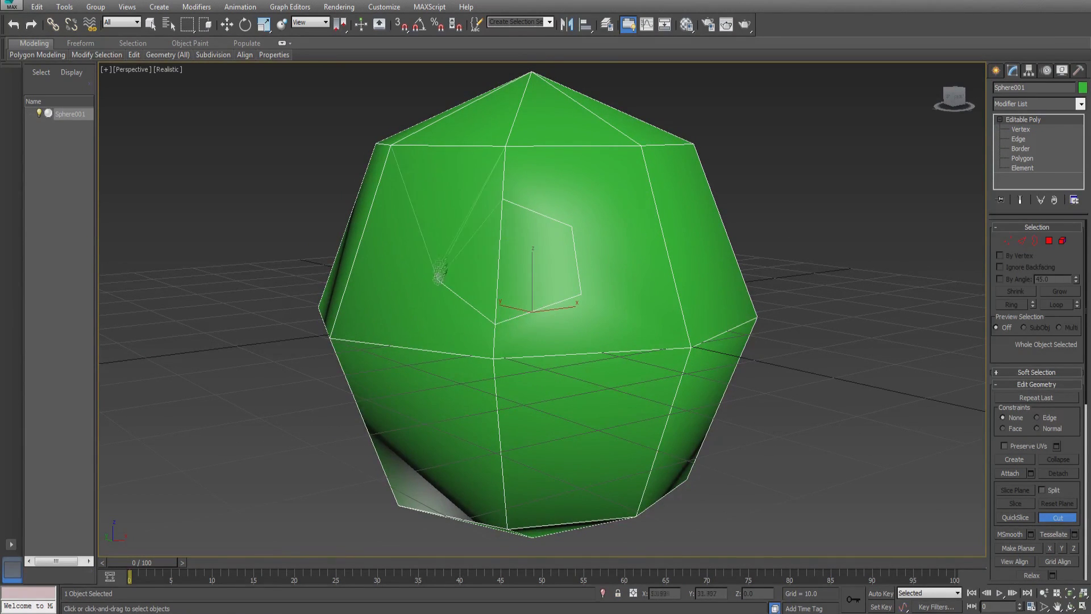
left_click(444, 221)
left_click(502, 199)
right_click(502, 199)
- Cut a second six-sided eye outline across another vertical edge on the other side of the face
middle_click_drag(502, 199, 560, 278, "alt")
scroll(619, 216, "down", 5)
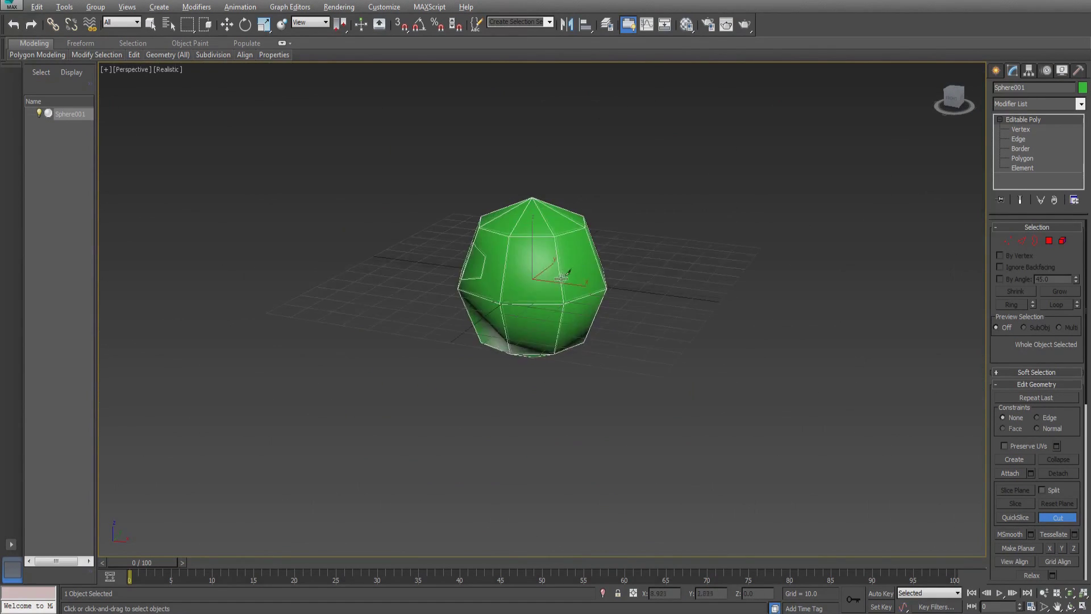
scroll(561, 277, "up", 4)
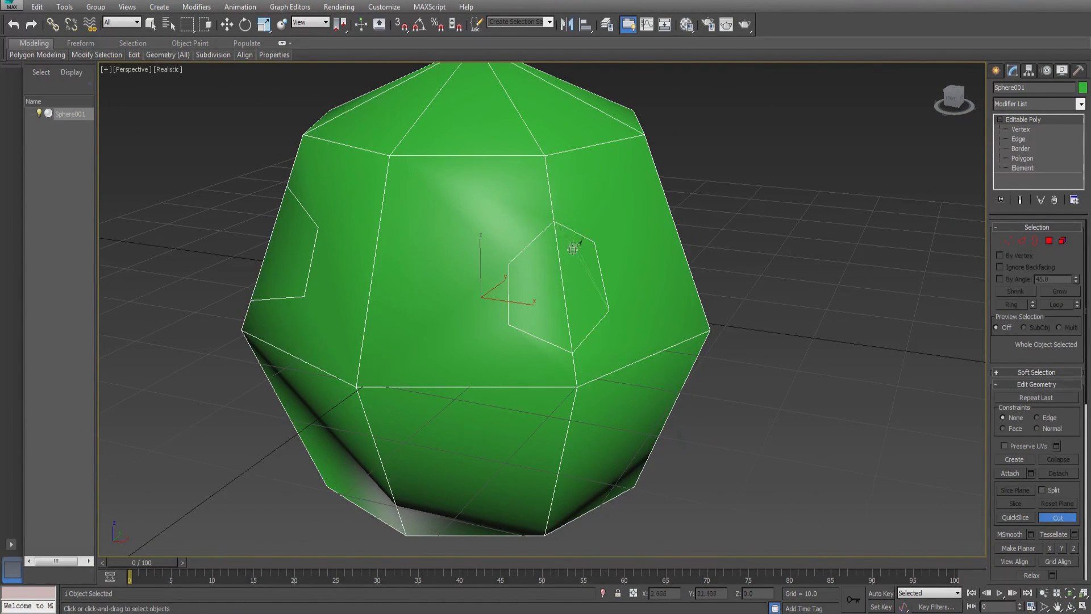
middle_click_drag(573, 249, 487, 348, "alt")
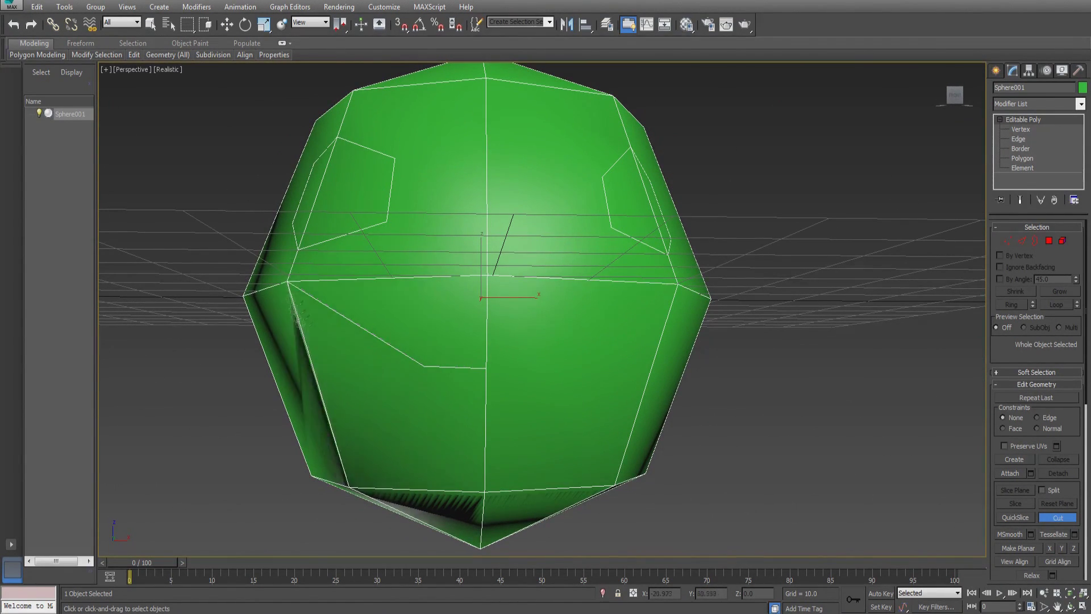
- Cut a curved smiling mouth outline below the eyes, joining its upper and lower lip lines at both corner vertices
left_click(350, 398)
left_click(485, 450)
left_click(601, 427)
left_click(677, 284)
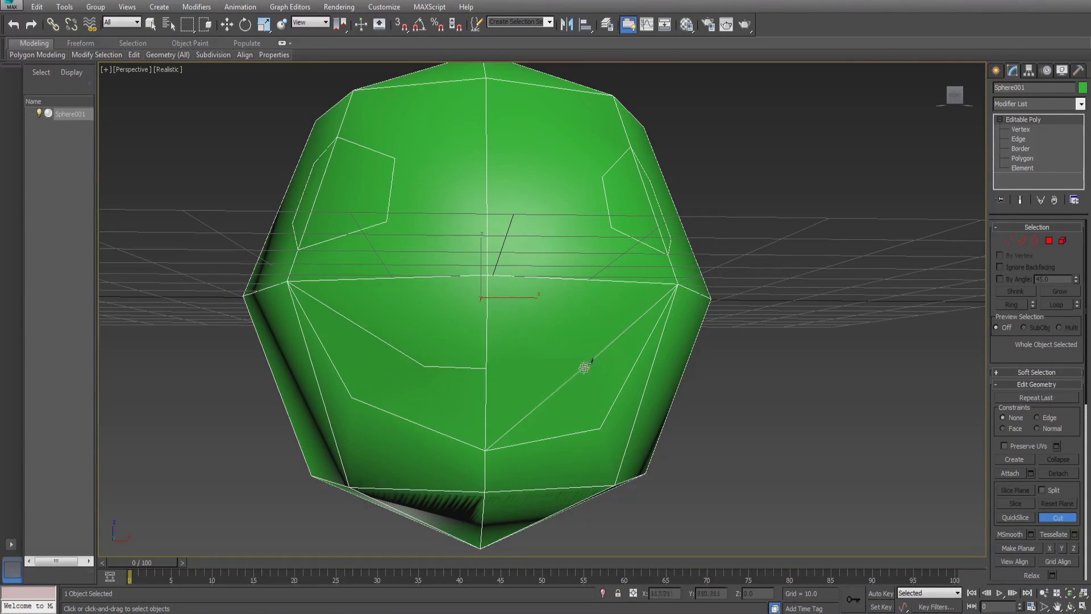
left_click(584, 368)
left_click(486, 368)
key("w")
middle_click_drag(495, 324, 512, 360, "alt")
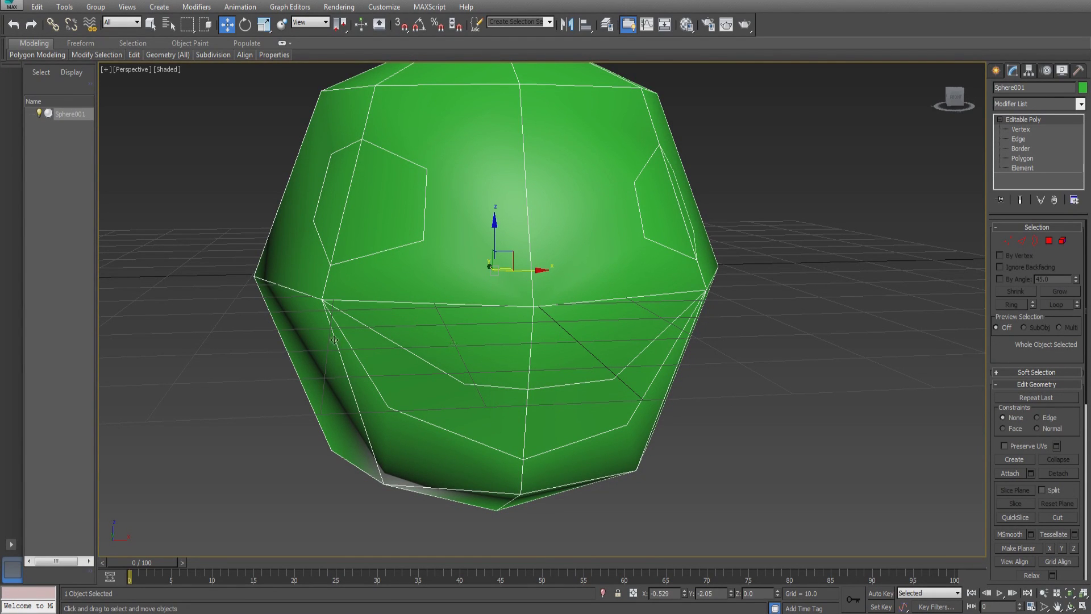
- Cut edges between the two upper-lip bend points and the central vertex above the mouth
left_click(1055, 519)
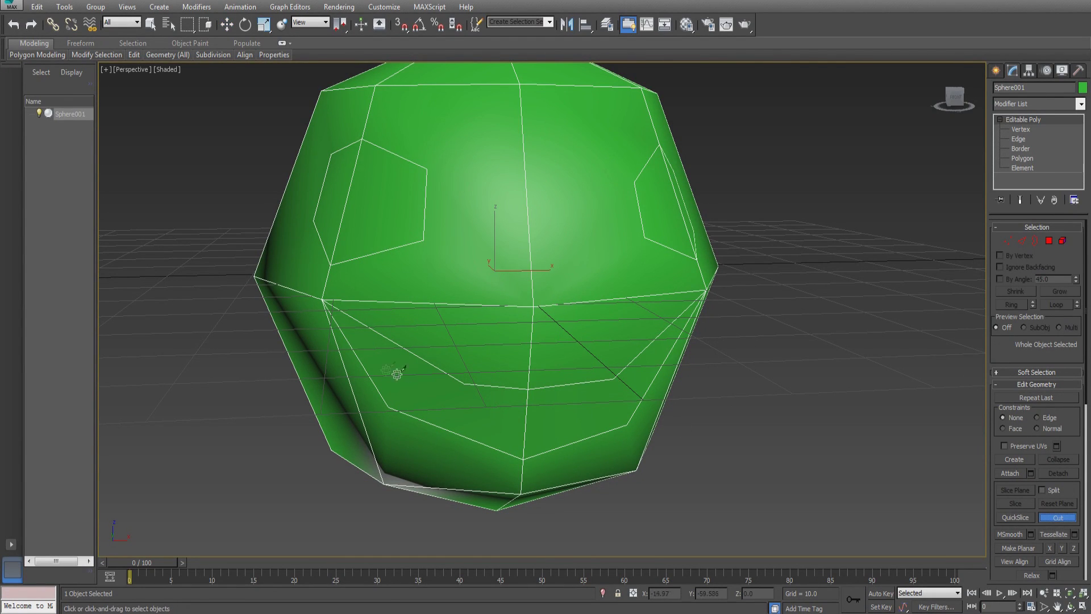
middle_click_drag(401, 336, 483, 352, "alt")
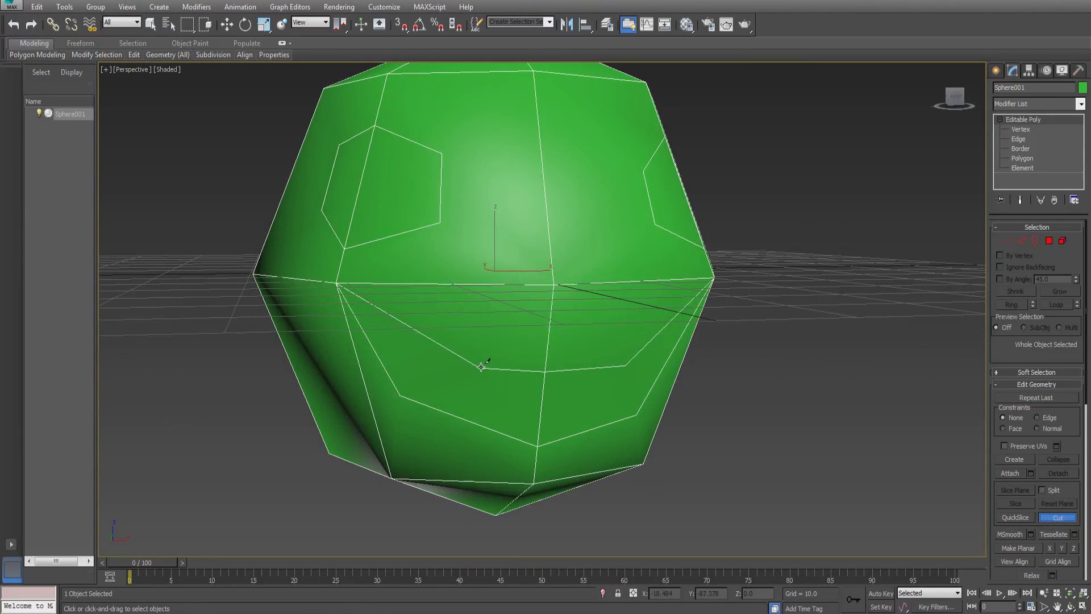
left_click(553, 285)
middle_click_drag(553, 286, 465, 286, "alt")
left_click(398, 280)
left_click(521, 368)
middle_click_drag(677, 397, 642, 346, "alt")
right_click(567, 409)
- Cut edges from the two lower-lip bend points to the nearest vertices on the ring below
mouse_move(466, 414)
middle_mouse_down("alt")
mouse_move(513, 412)
mouse_move(452, 410)
middle_mouse_up("alt")
left_click(433, 326)
left_click(412, 423)
right_click(461, 413)
- Cut edges joining the upper-lip and lower-lip bend points on both sides of the mouth
left_click(349, 351)
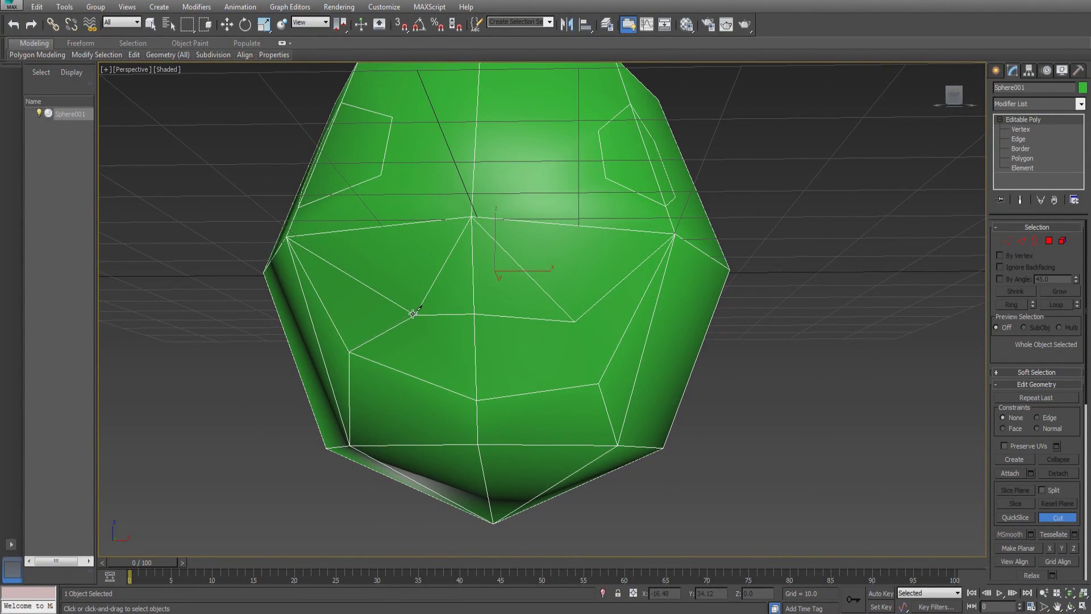
left_click(414, 314)
right_click(414, 314)
left_click(1057, 519)
left_click(575, 321)
left_click(599, 383)
right_click(608, 368)
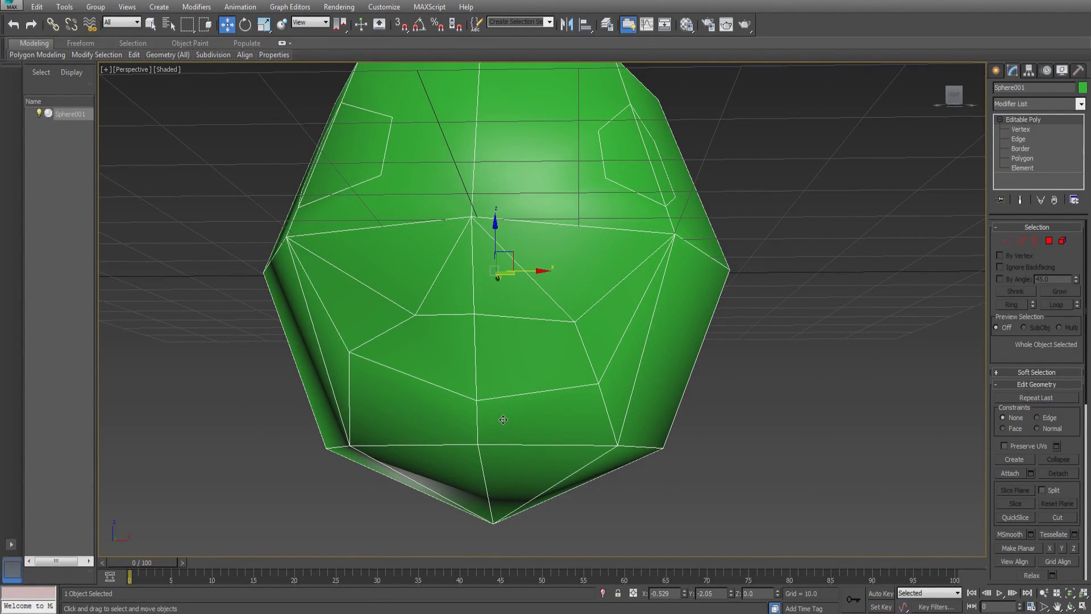
- Delete the polygons inside both eye outlines to open the eye holes
left_click(1007, 241)
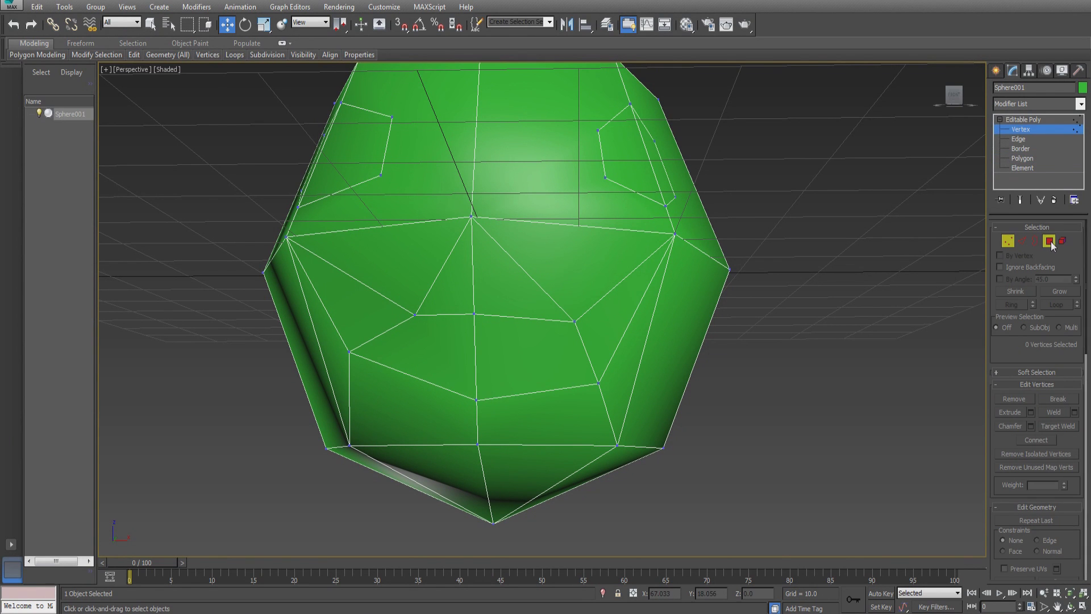
left_click(1050, 241)
middle_click_drag(523, 329, 544, 364, "alt")
left_click(425, 248)
key("Delete")
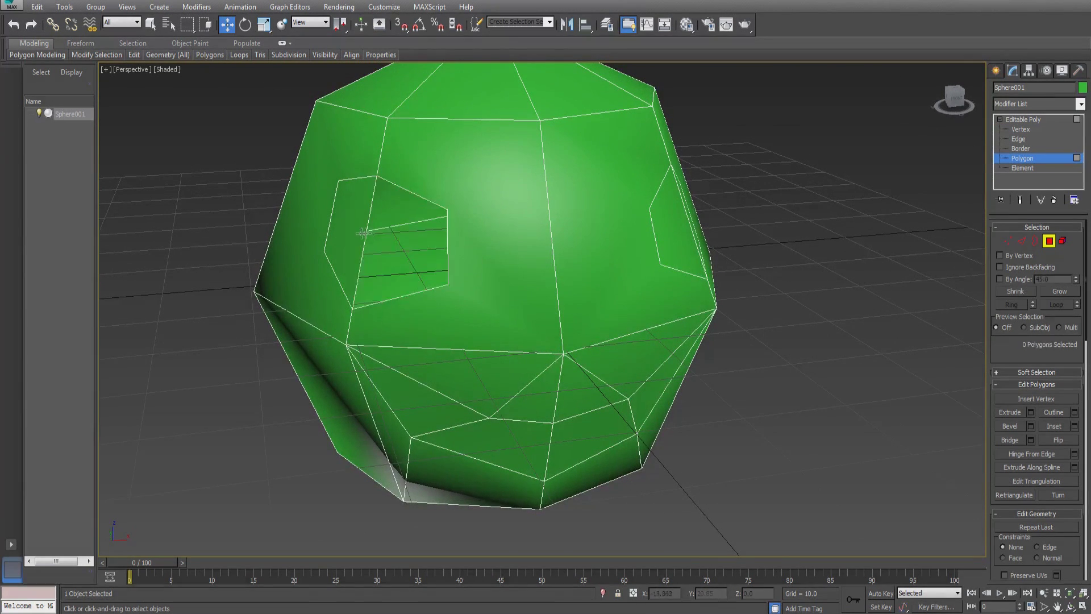
left_click(363, 234)
key("Delete")
left_click(681, 220)
key("Delete")
left_click(689, 213)
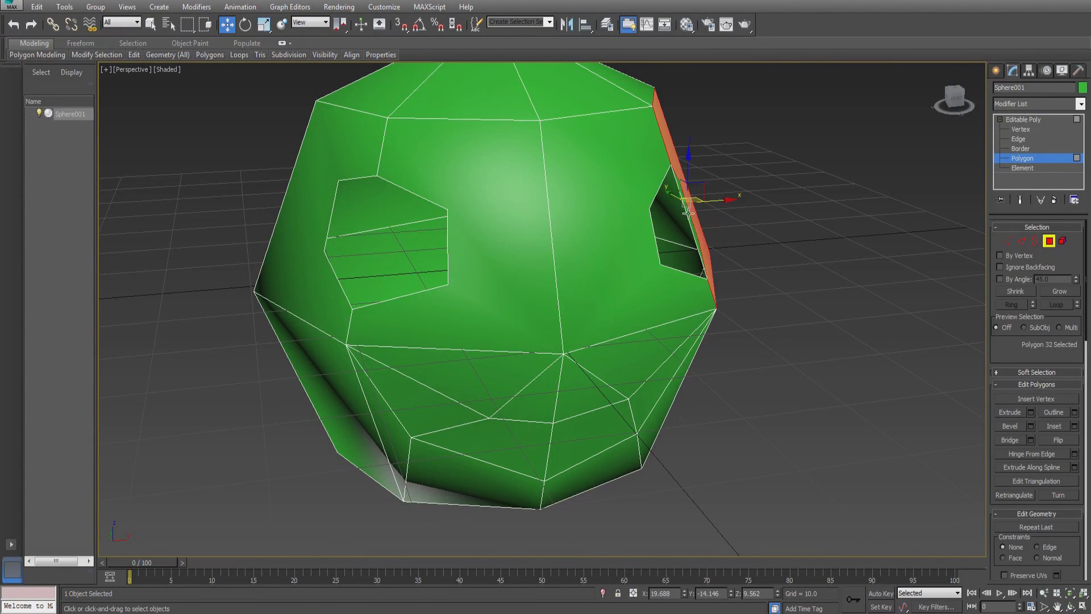
key("Delete")
- Delete the four polygons between the upper and lower lip lines to open the mouth
left_click(415, 428)
key("Delete")
left_click(499, 438)
key("Delete")
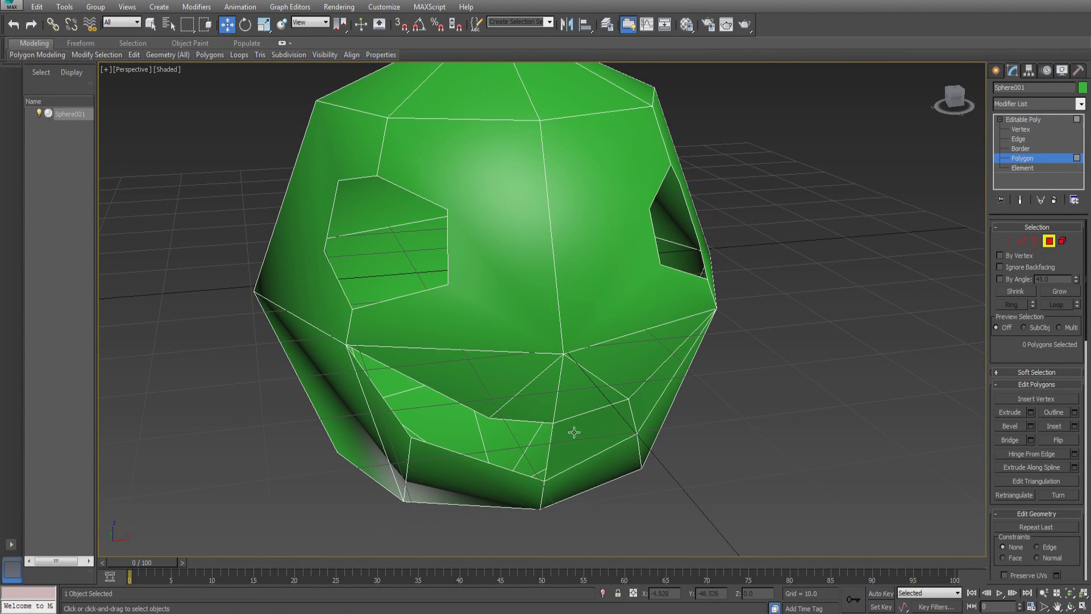
left_click(573, 432)
key("Delete")
left_click(646, 391)
key("Delete")
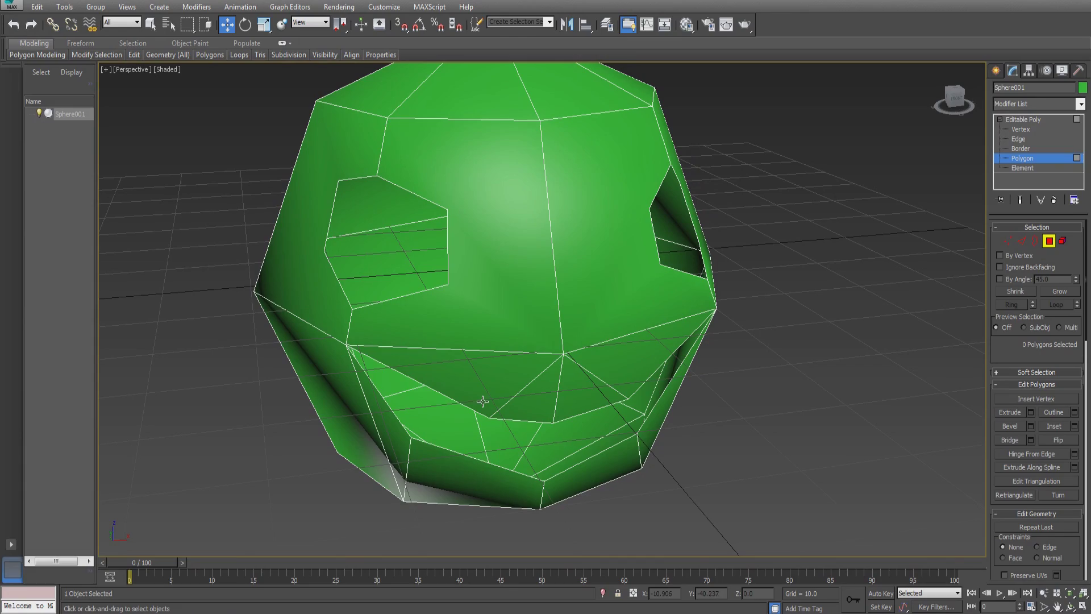
- Extend the mouth opening's border about 14 units back into the head along Y and cap the hole
mouse_move(483, 401)
middle_mouse_down("alt")
mouse_move(497, 392)
mouse_move(477, 382)
middle_mouse_up("alt")
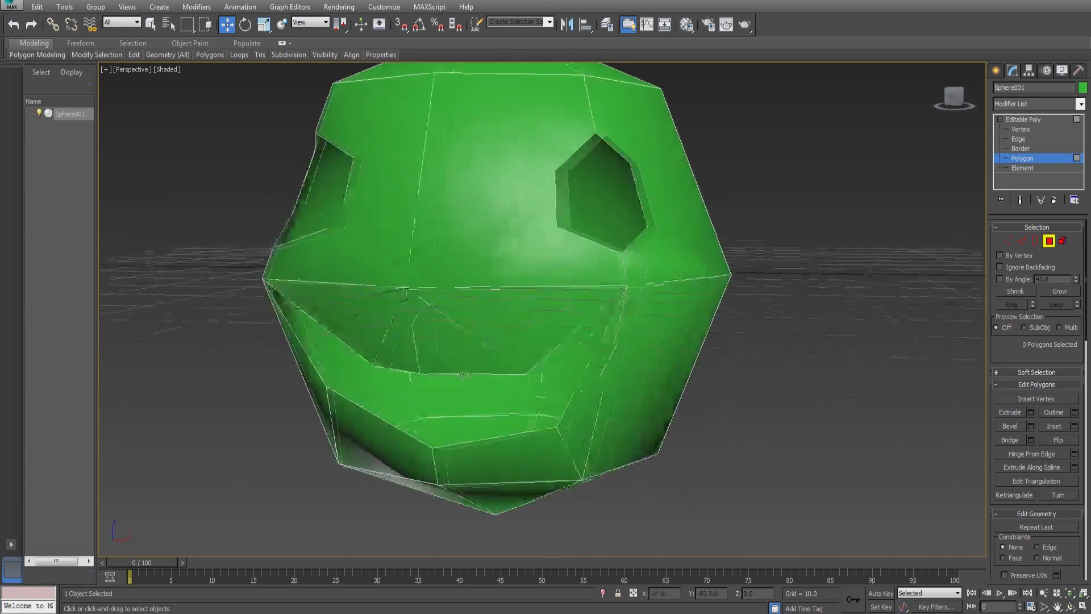
middle_click_drag(462, 374, 631, 354, "alt")
key("3")
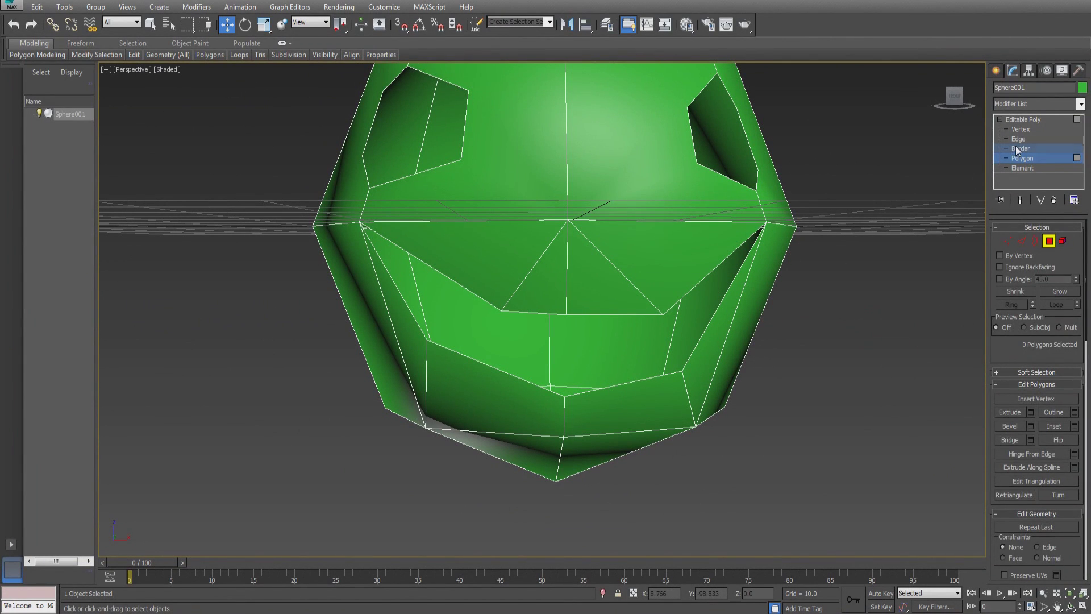
middle_click_drag(581, 332, 567, 256, "alt")
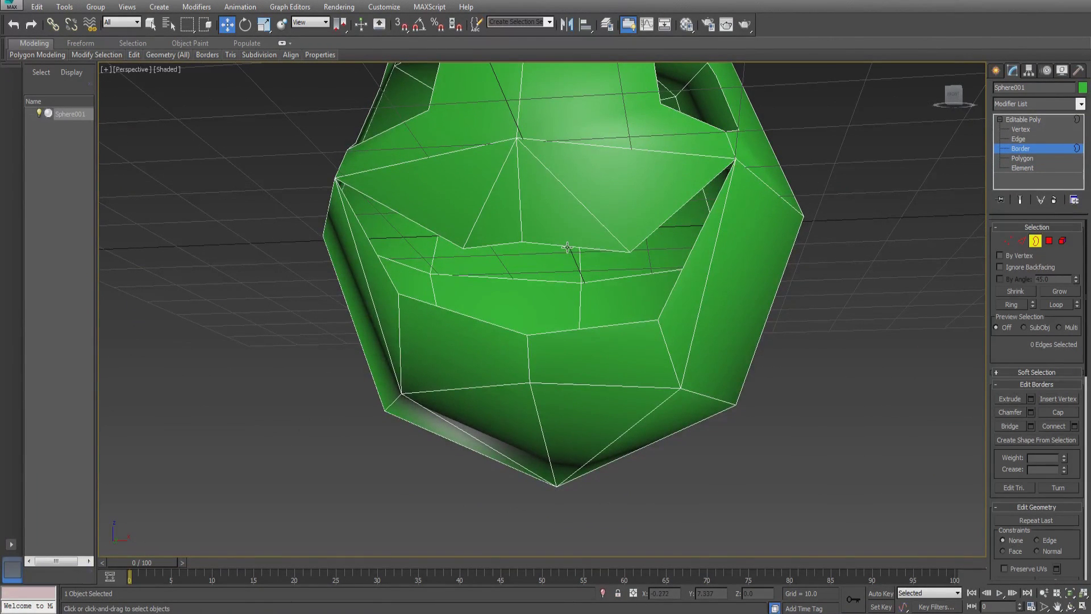
left_click(570, 247)
middle_click_drag(555, 292, 552, 278, "alt")
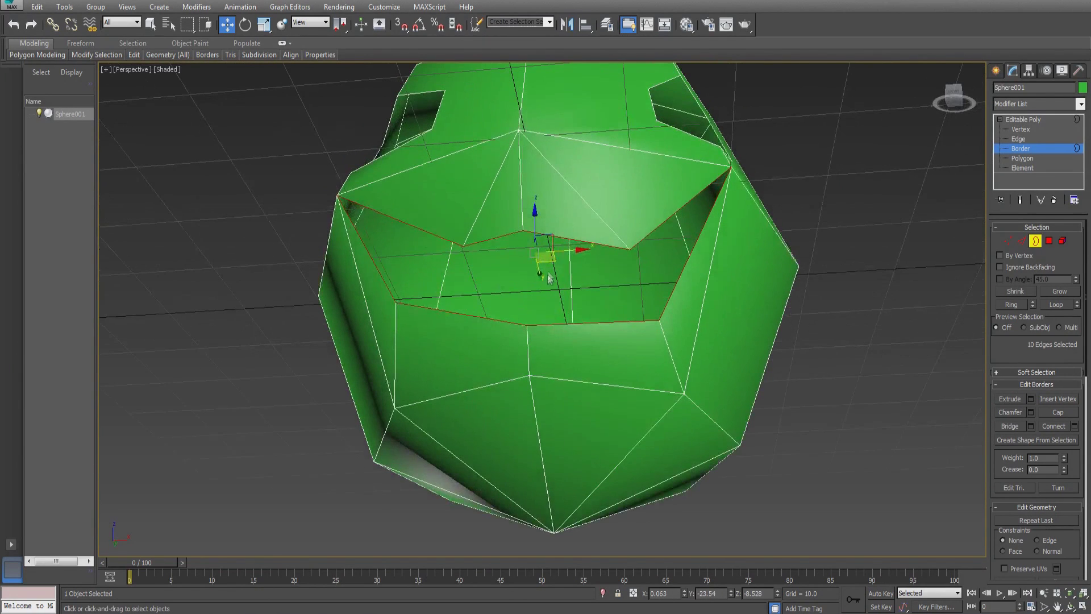
left_click_drag(537, 274, 555, 341)
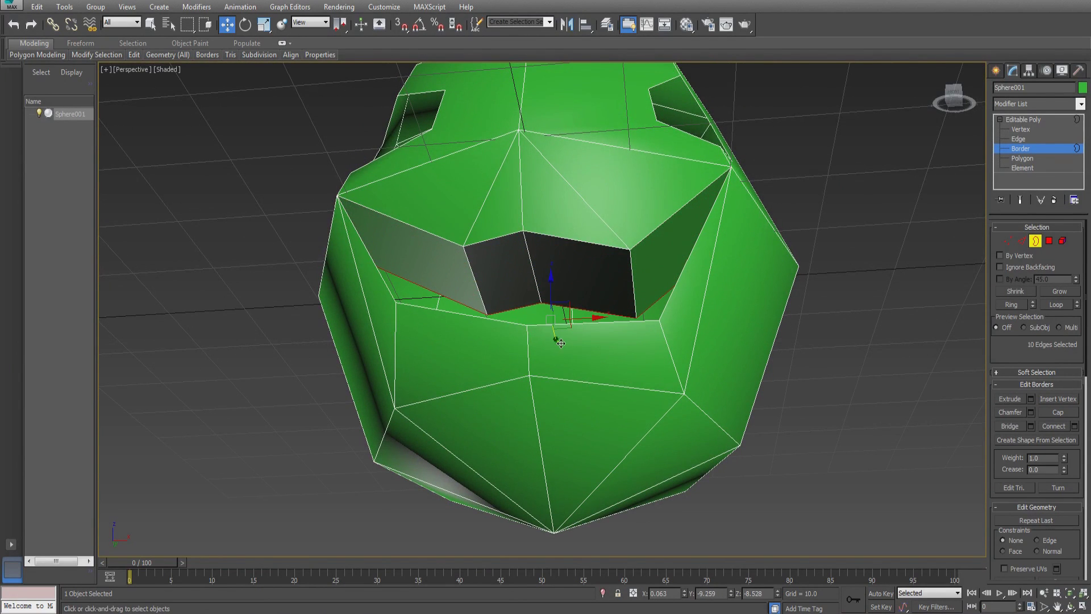
middle_click_drag(488, 342, 496, 381, "alt")
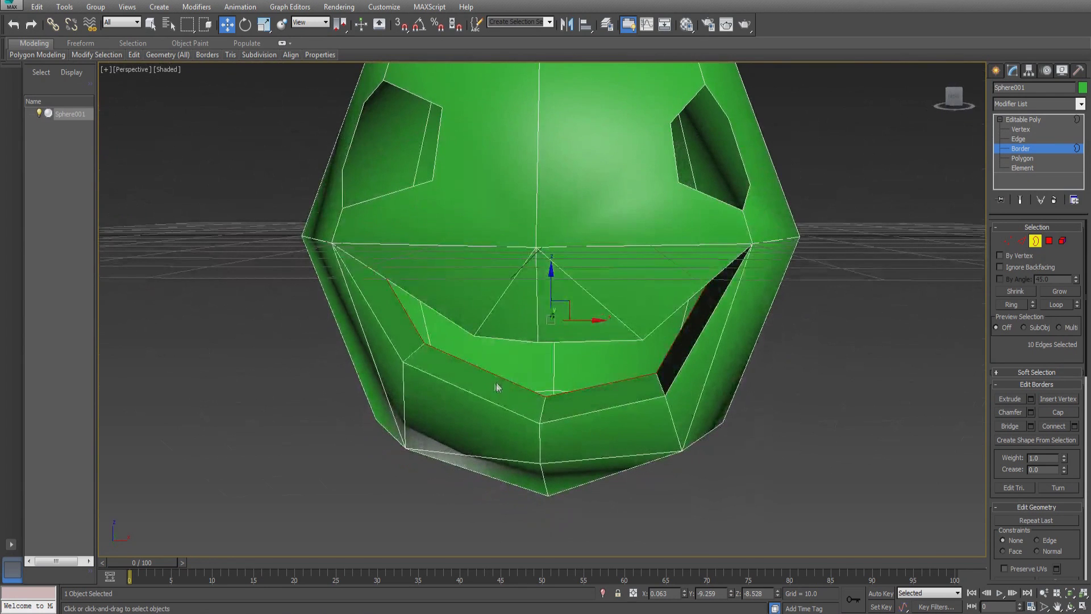
left_click(1059, 414)
- Cut edges across the mouth's back cap, joining the upper-lip vertices to the matching lower-lip vertices
key("z")
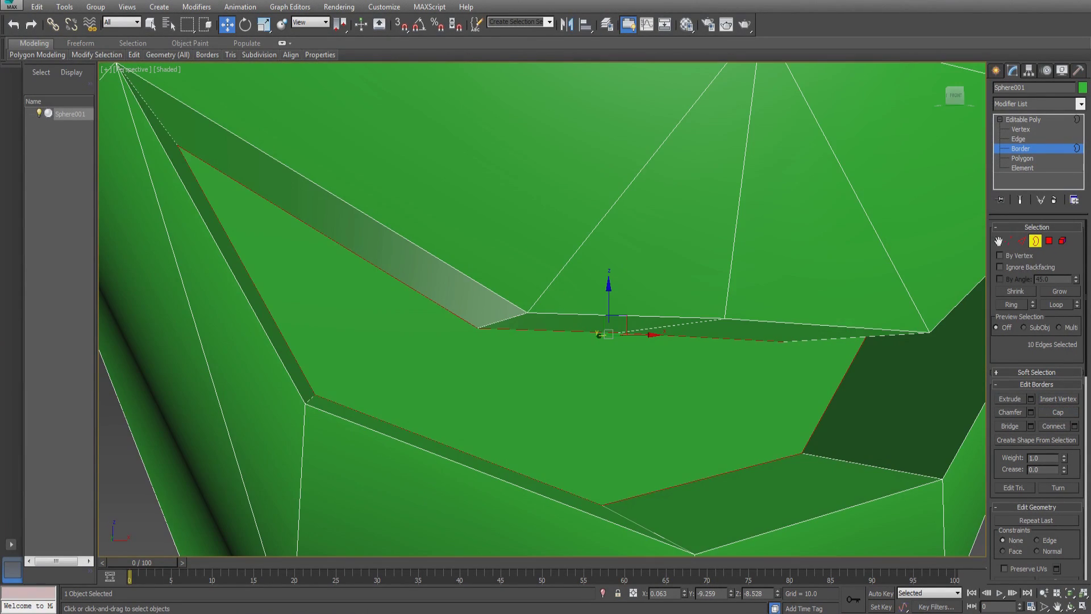
left_click(1008, 241)
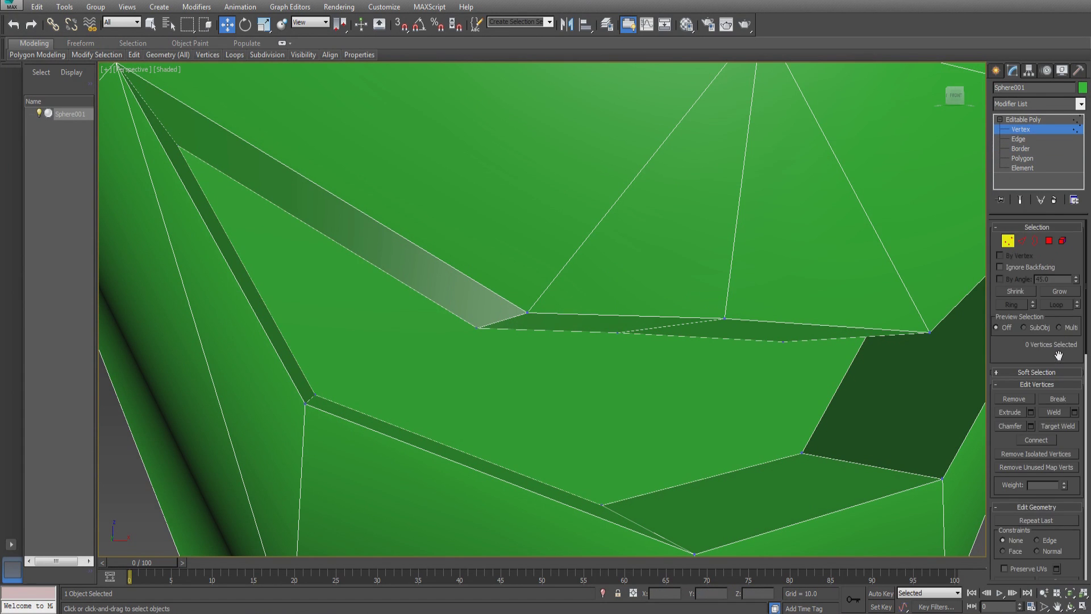
scroll(1046, 389, "down", 4)
left_click(1059, 531)
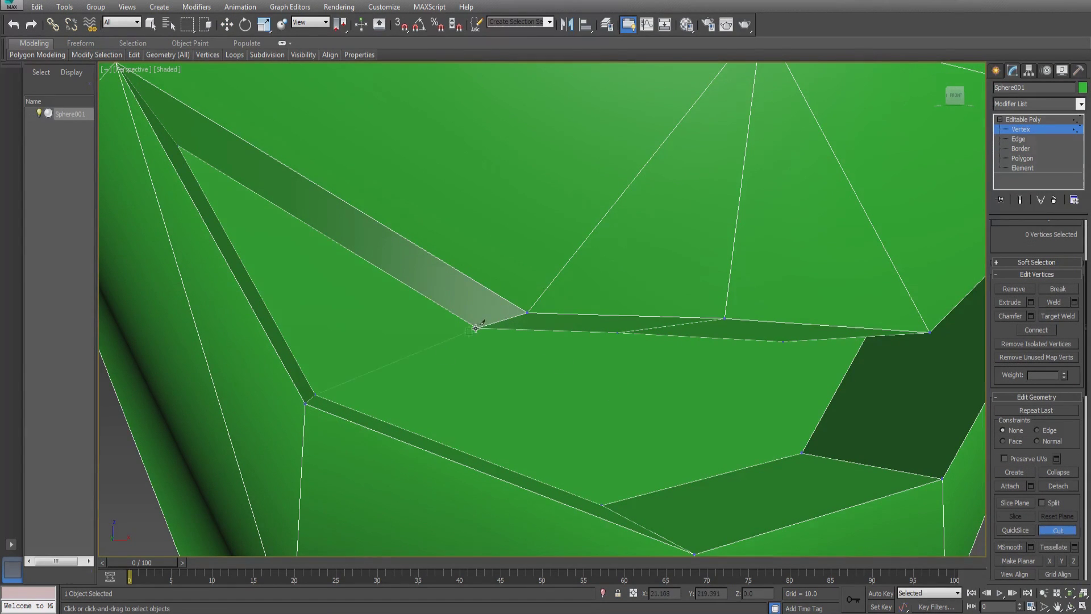
middle_click_drag(445, 395, 538, 492, "alt")
middle_click_drag(597, 440, 577, 430, "alt")
left_click(743, 328)
left_click(797, 453)
right_click(797, 454)
left_click(521, 320)
left_click(536, 497)
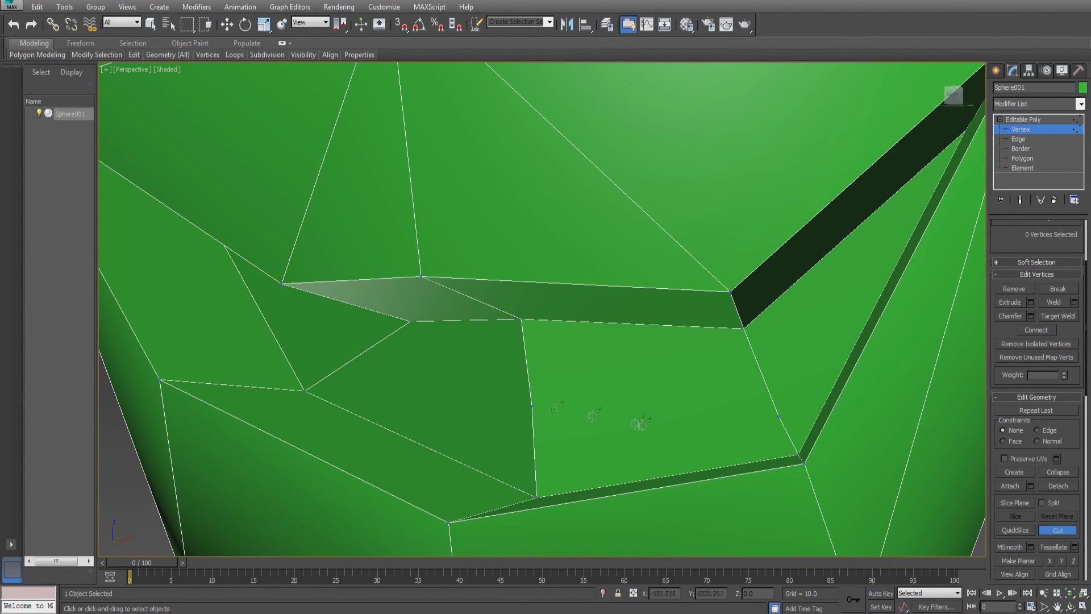
- Remove the two stray mid-edge vertices left along the cuts on the mouth's back cap
key("w")
left_click(532, 406)
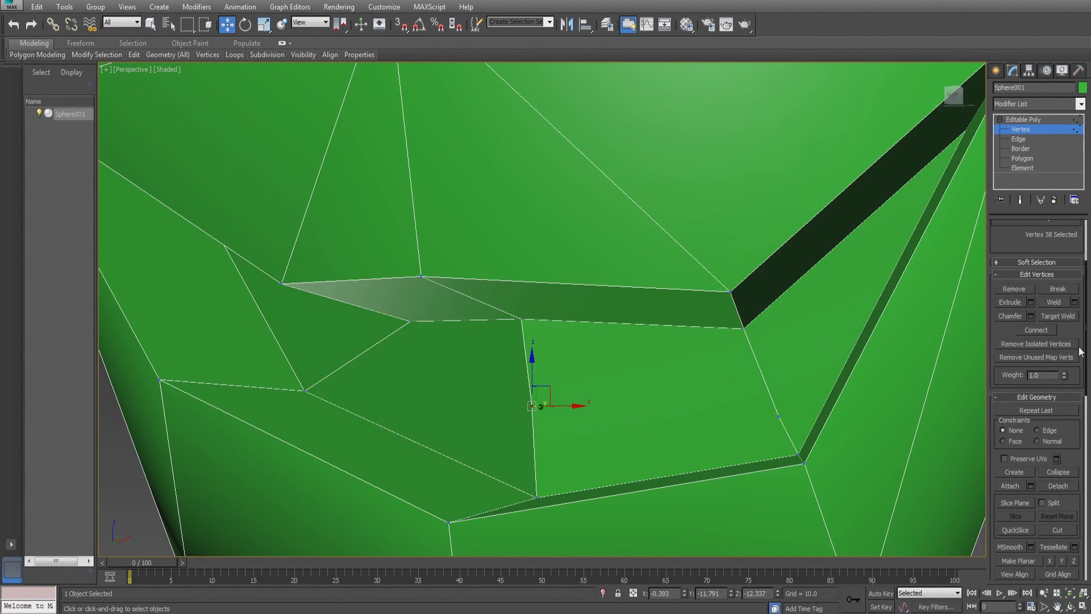
left_click_drag(1069, 330, 1037, 328)
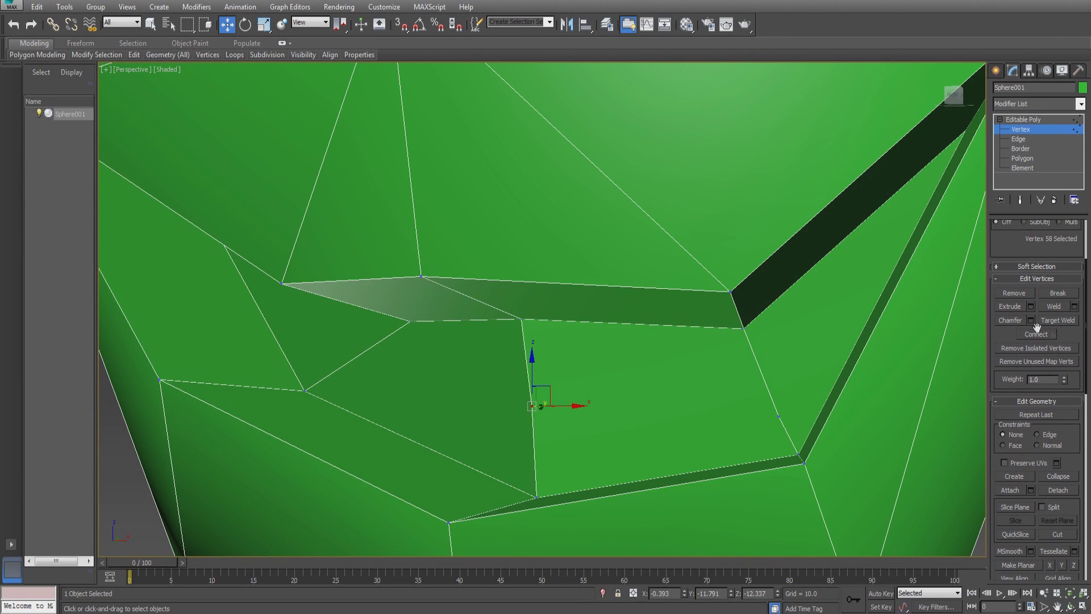
left_click(1014, 292)
left_click(781, 415)
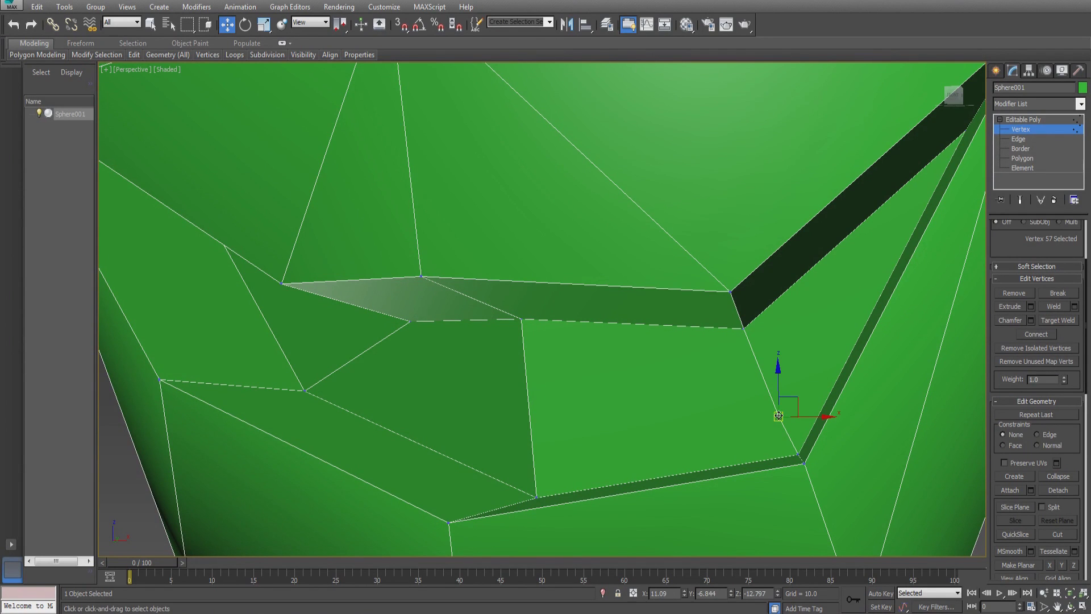
left_click(1021, 293)
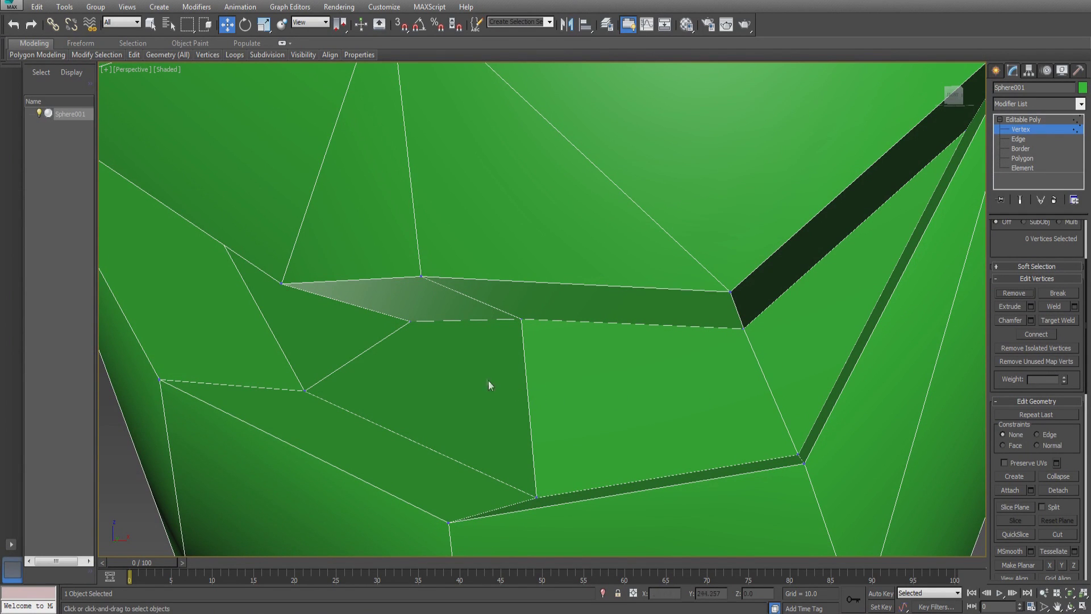
- Cut edges from the right-hand eye hole's two inner corners to the face's centre-line vertices above and below
scroll(488, 386, "down", 10)
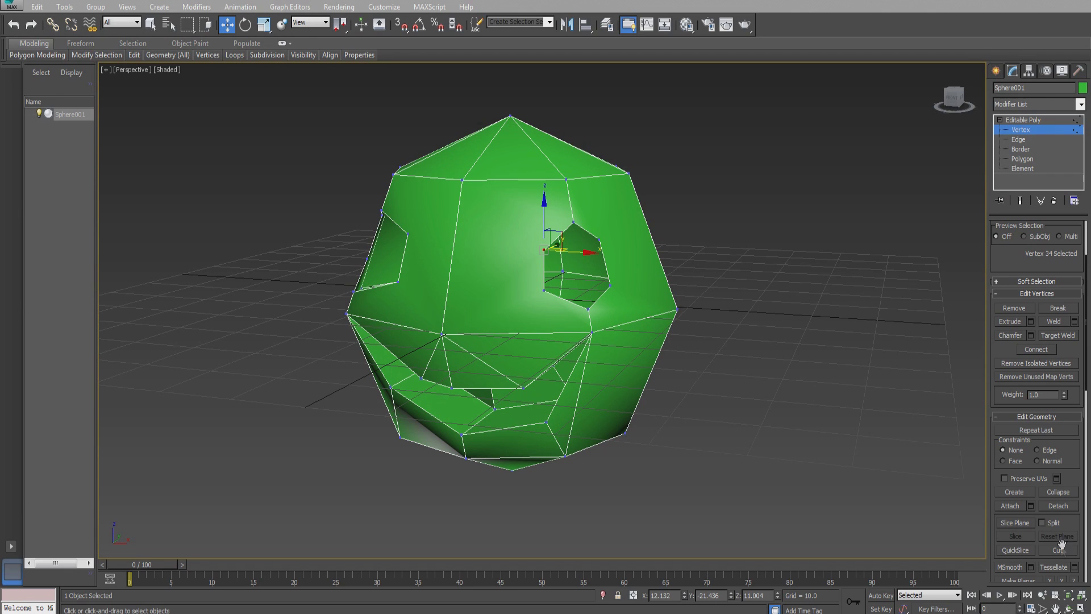
left_click(1057, 549)
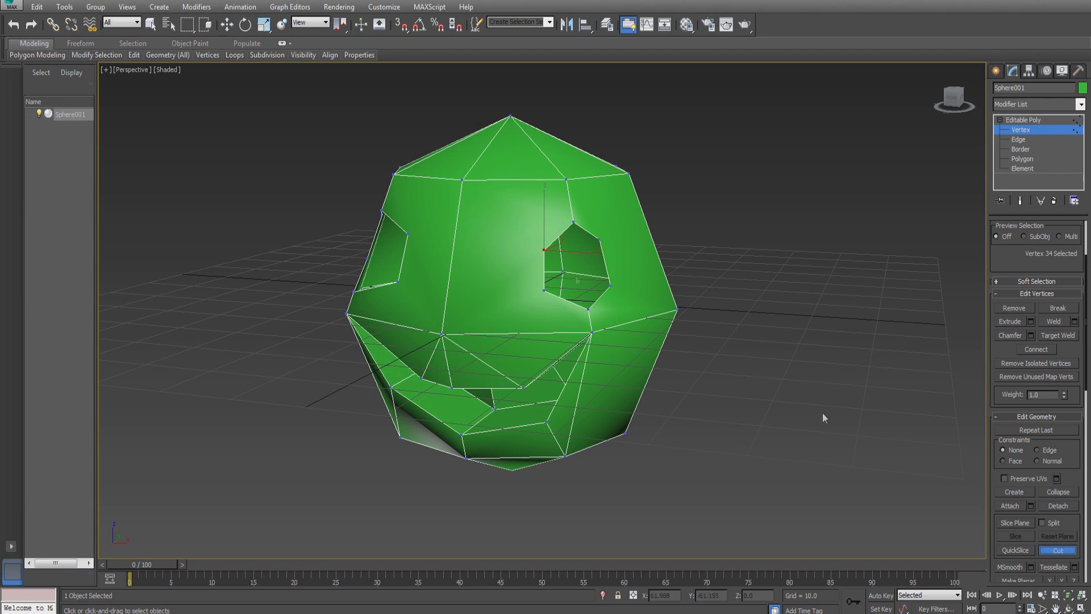
left_click(543, 250)
left_click(464, 182)
right_click(465, 182)
left_click(544, 290)
left_click(443, 334)
right_click(444, 335)
- Cut an edge from the right-hand eye hole's lower outer corner to the nearest side vertex on the middle ring
middle_click_drag(617, 326, 559, 327, "alt")
left_click(613, 292)
left_click(712, 328)
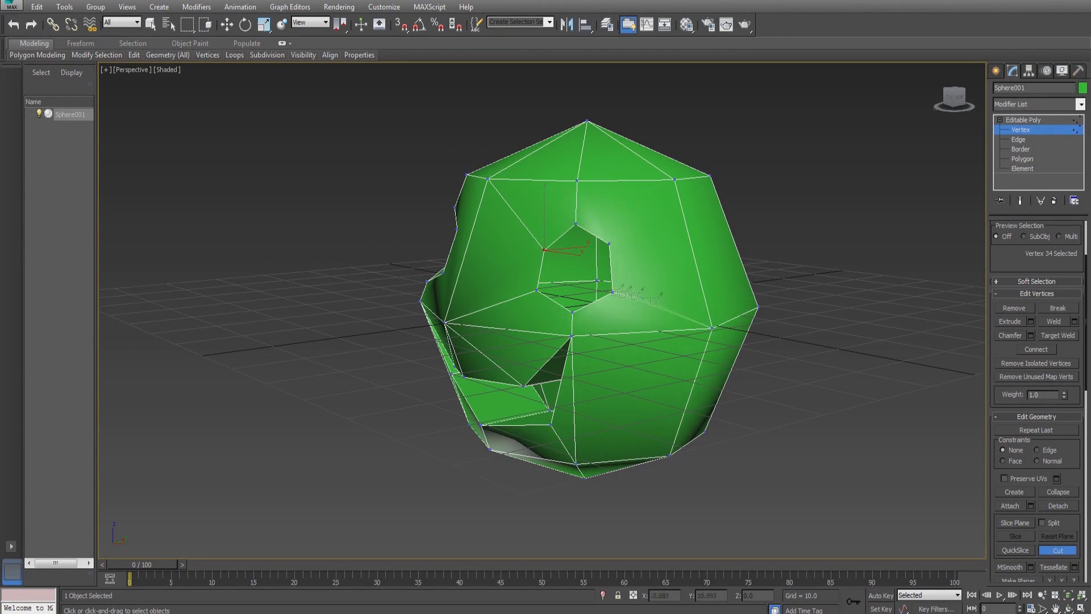
- Cut edges from the left-hand eye hole's corners to the neighbouring ring vertices, including the centre-line ones
middle_click_drag(682, 272, 595, 280, "alt")
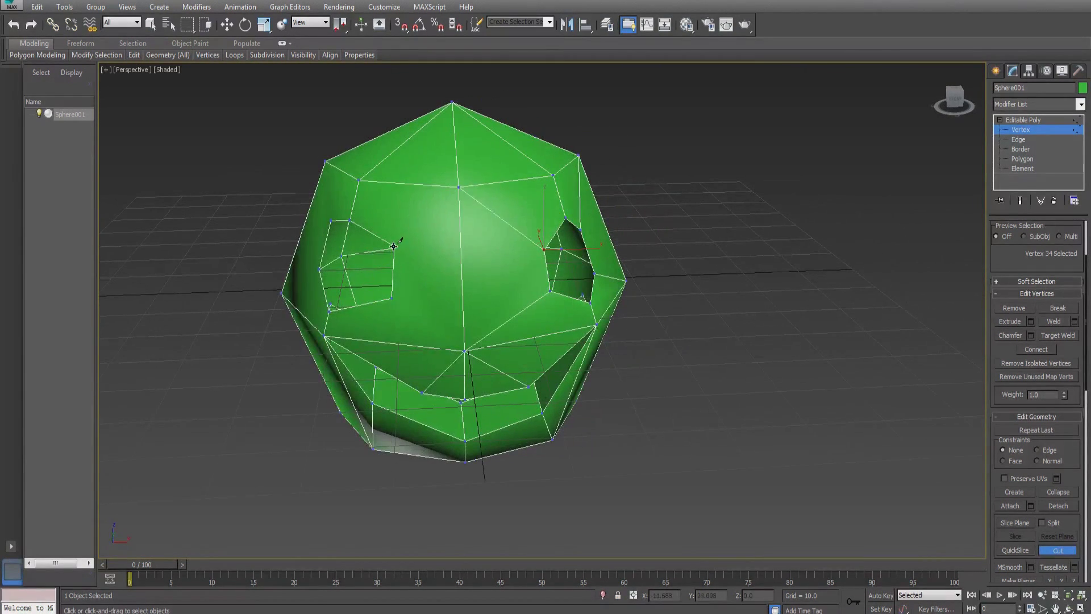
left_click(394, 246)
left_click(459, 187)
right_click(459, 186)
left_click(392, 299)
middle_click_drag(463, 349, 380, 346, "alt")
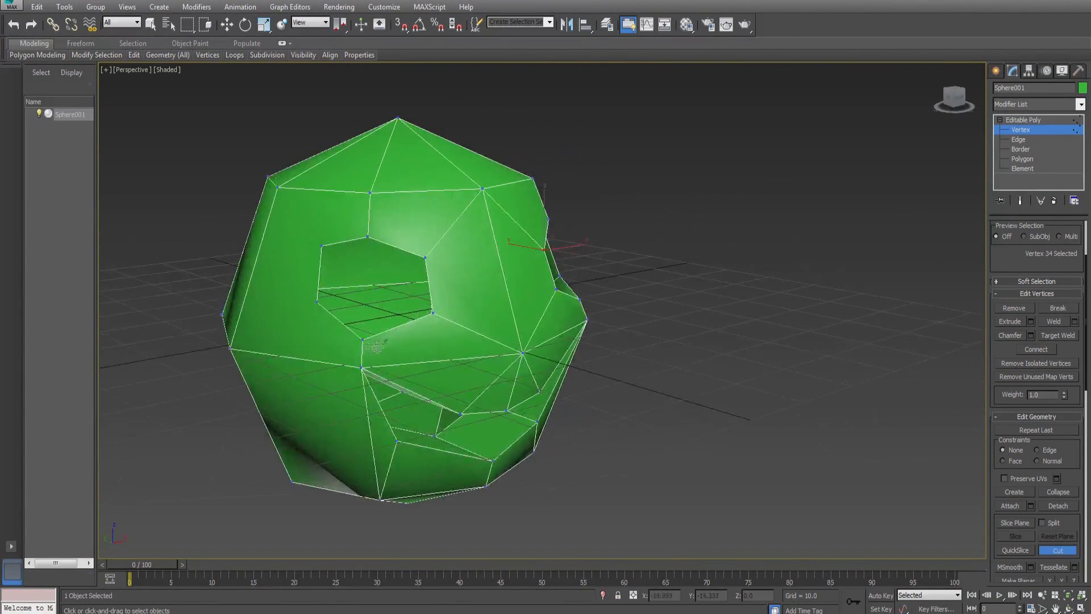
right_click(284, 190)
- Select the borders of both eye holes and extend them back into the head along Y to form sockets
middle_click_drag(511, 263, 397, 284, "alt")
key("3")
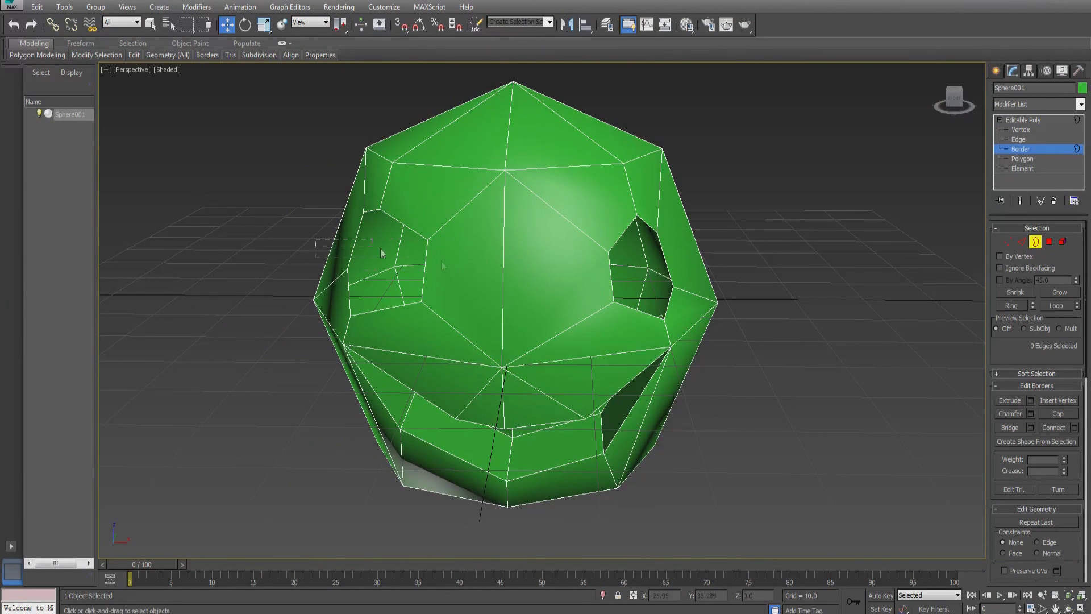
left_click_drag(380, 248, 678, 307)
middle_click_drag(503, 311, 435, 314, "alt")
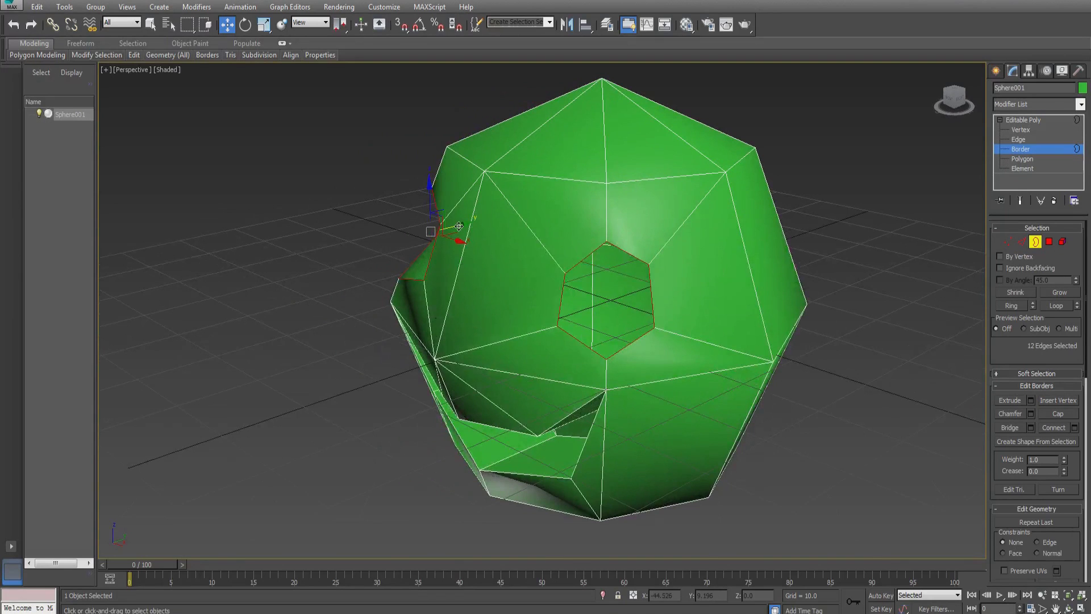
middle_click_drag(459, 226, 508, 281, "alt")
left_click(325, 263)
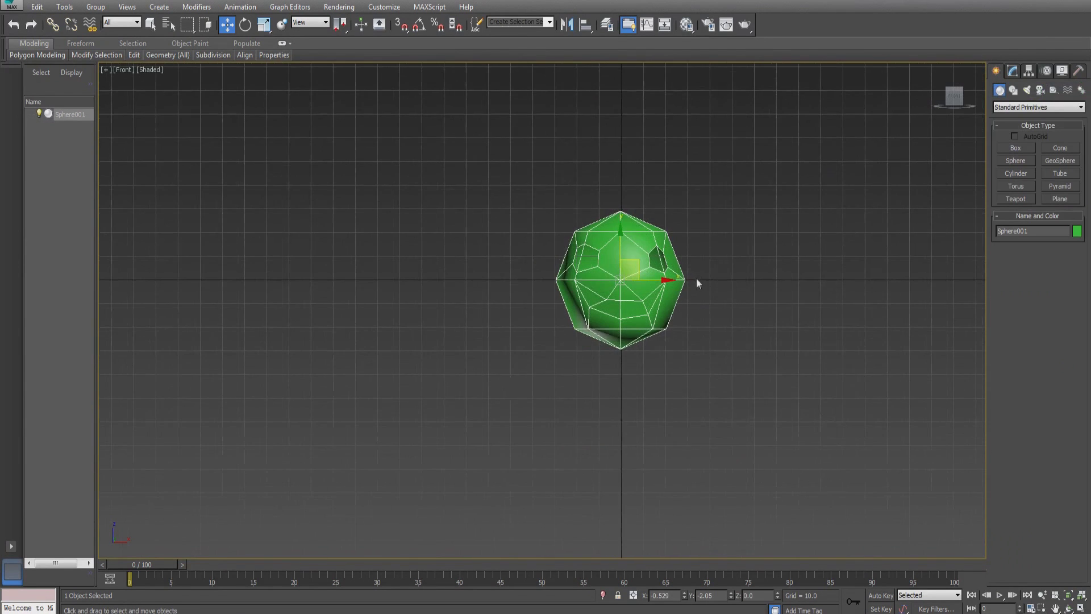
left_click(665, 204)
- Create a sphere with a radius of about 6.75 centred on the left-hand eye hole in the front view
scroll(654, 227, "up", 5)
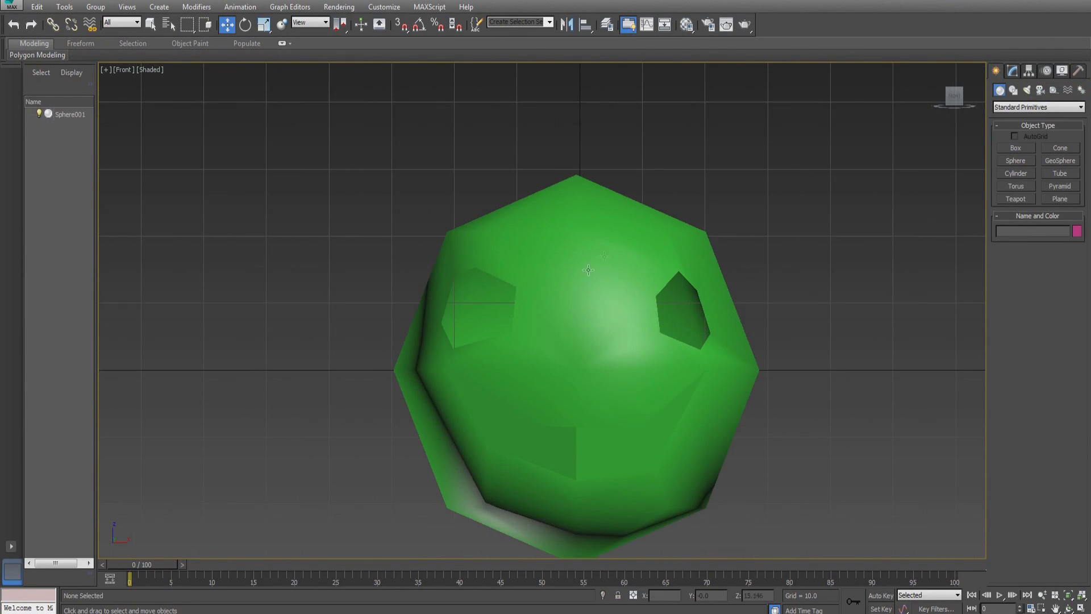
scroll(588, 270, "up", 3)
left_click(1015, 160)
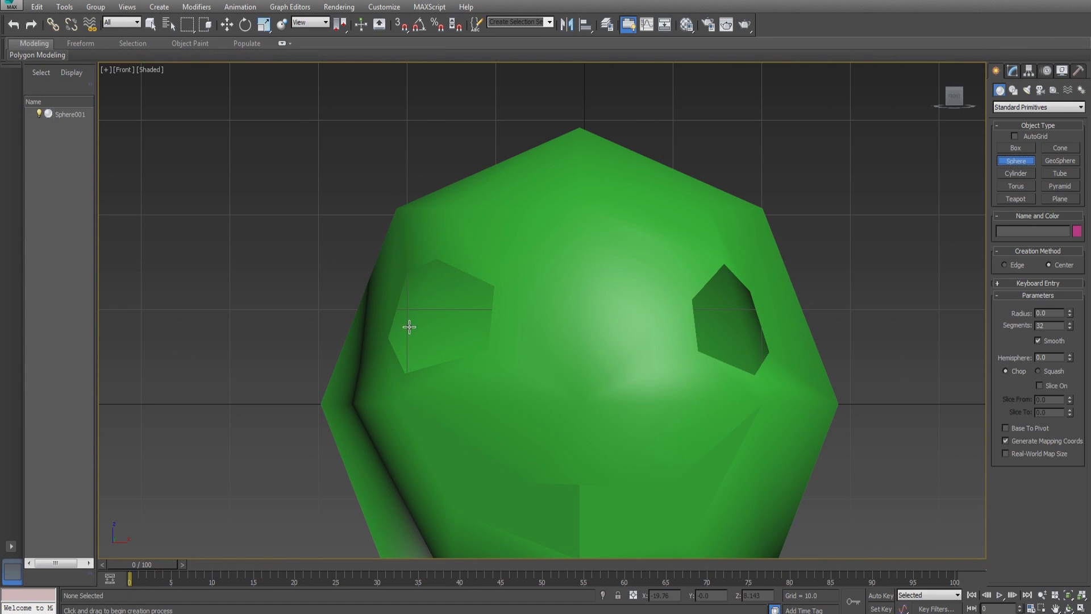
left_click_drag(442, 316, 477, 366)
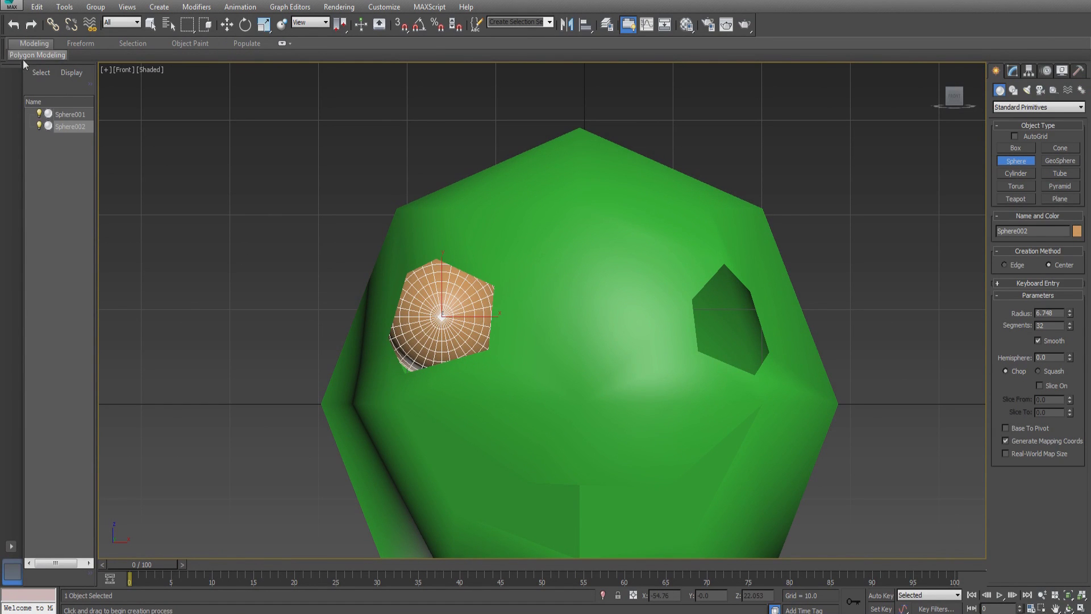
- Move the new eye sphere forward along Y to about -18.15 so it fills the left-hand socket
left_click(227, 25)
key("p")
key("z")
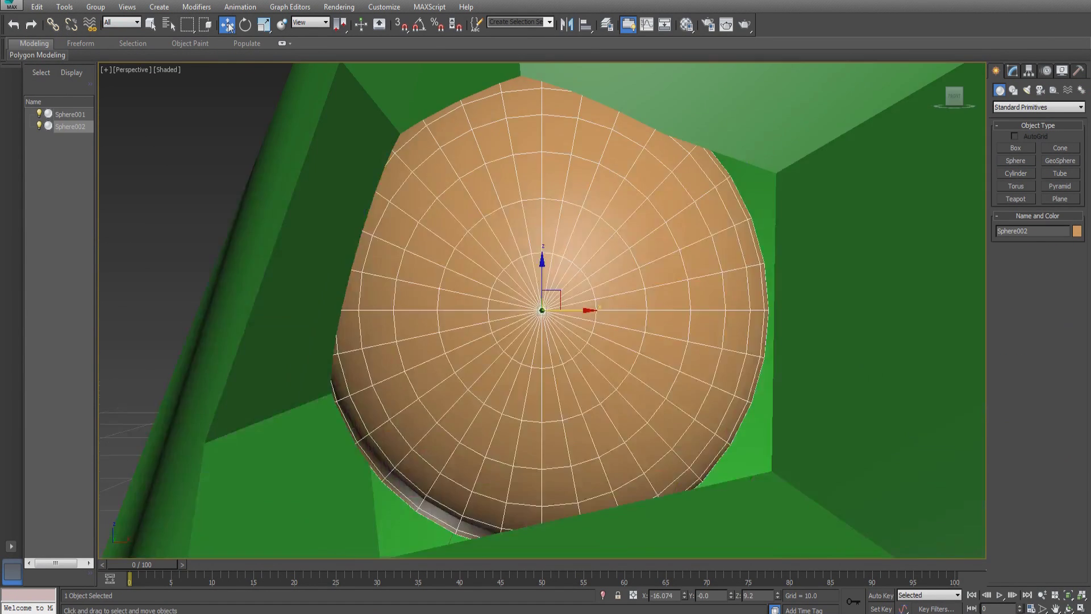
middle_click_drag(250, 77, 342, 165, "alt")
scroll(353, 170, "down", 4)
left_click_drag(402, 189, 523, 316)
left_click(954, 97)
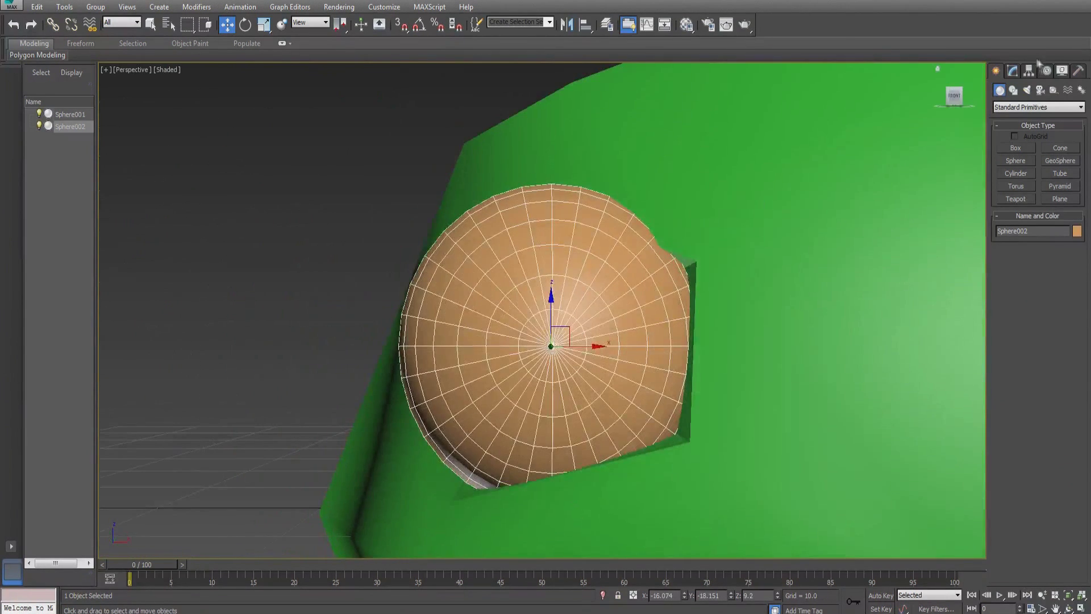
- Set the eye sphere's segments to 8
left_click(1011, 69)
middle_click_drag(625, 250, 766, 265, "alt")
left_click(909, 245)
left_click(499, 294)
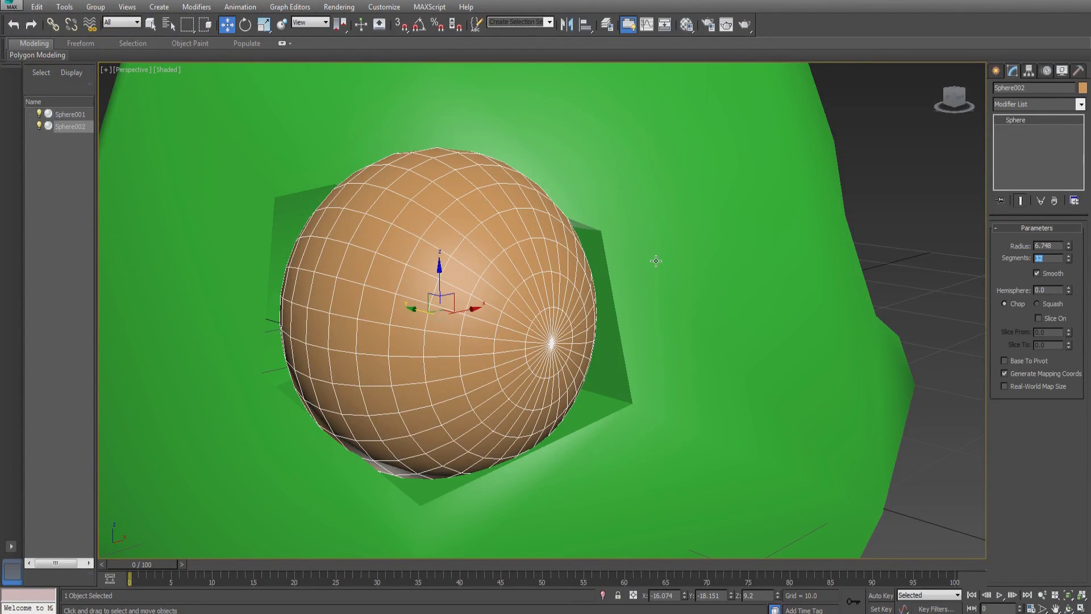
type("8")
key("Return")
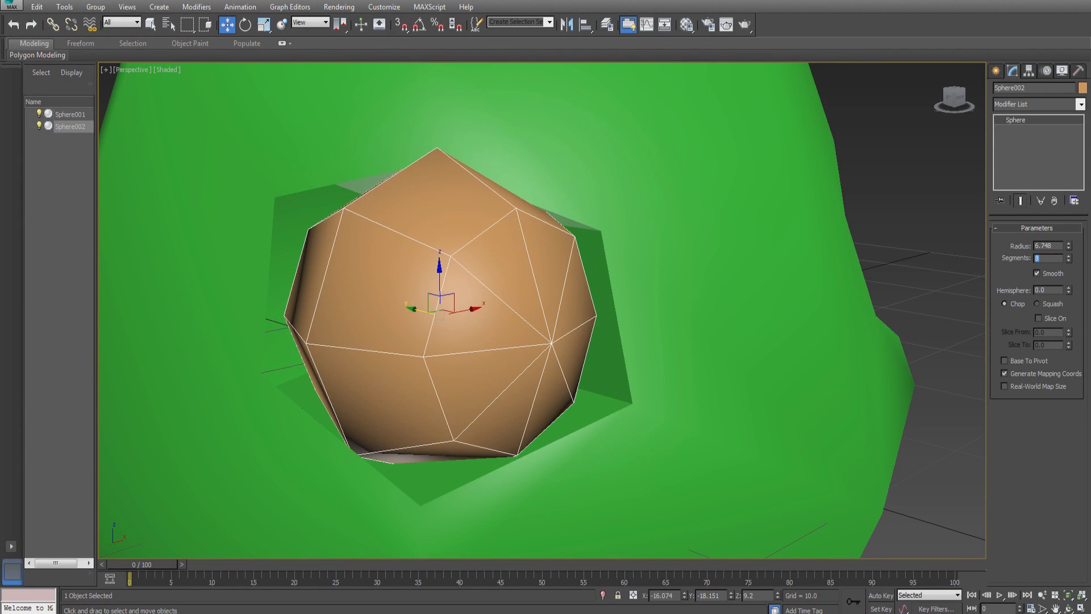
- Copy the eye sphere along X into the right-hand eye socket, at about X 15.8
key("f")
mouse_move(472, 310)
left_mouse_down()
mouse_move(741, 318)
mouse_move(759, 345)
mouse_move(753, 358)
left_mouse_up()
left_click(546, 359)
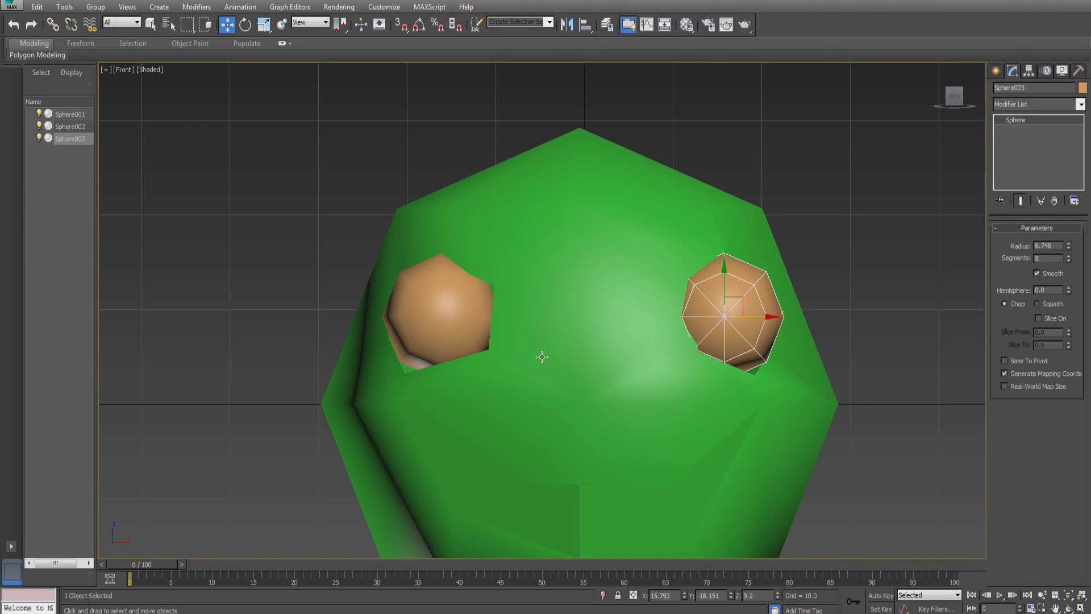
left_click(273, 258)
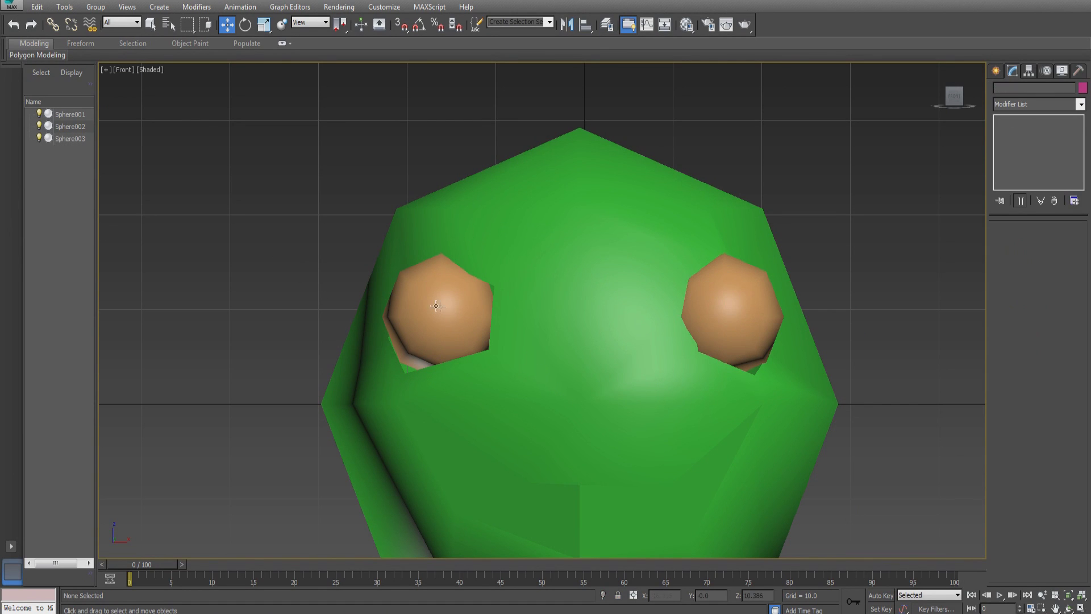
- Copy the left-hand eye sphere forward along Y to about -26.7, in front of the eyeball
left_click(456, 309)
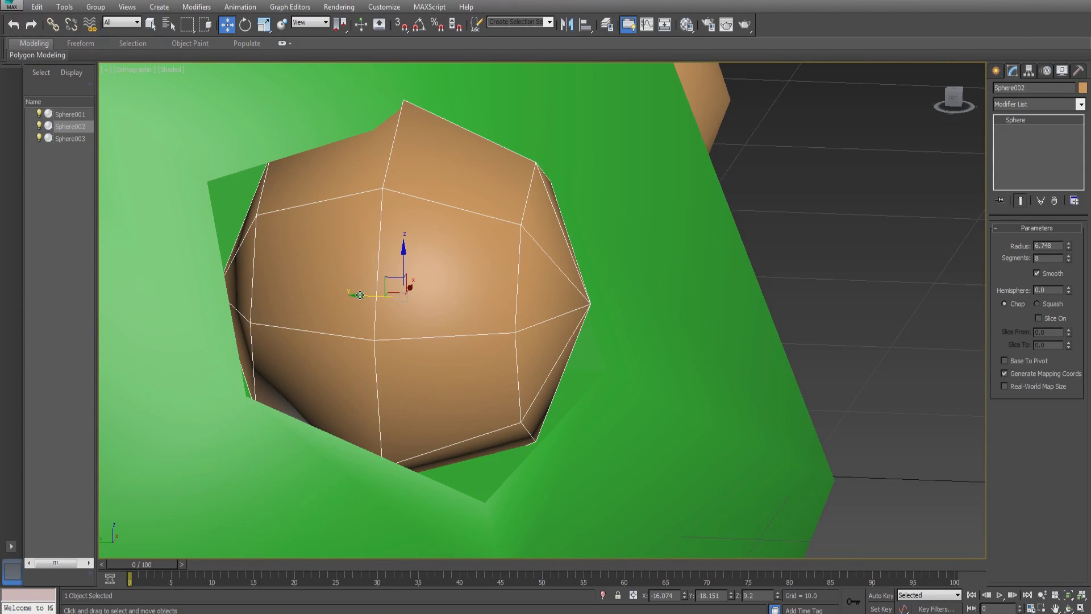
left_click_drag(360, 295, 597, 295, "shift")
left_click(546, 358)
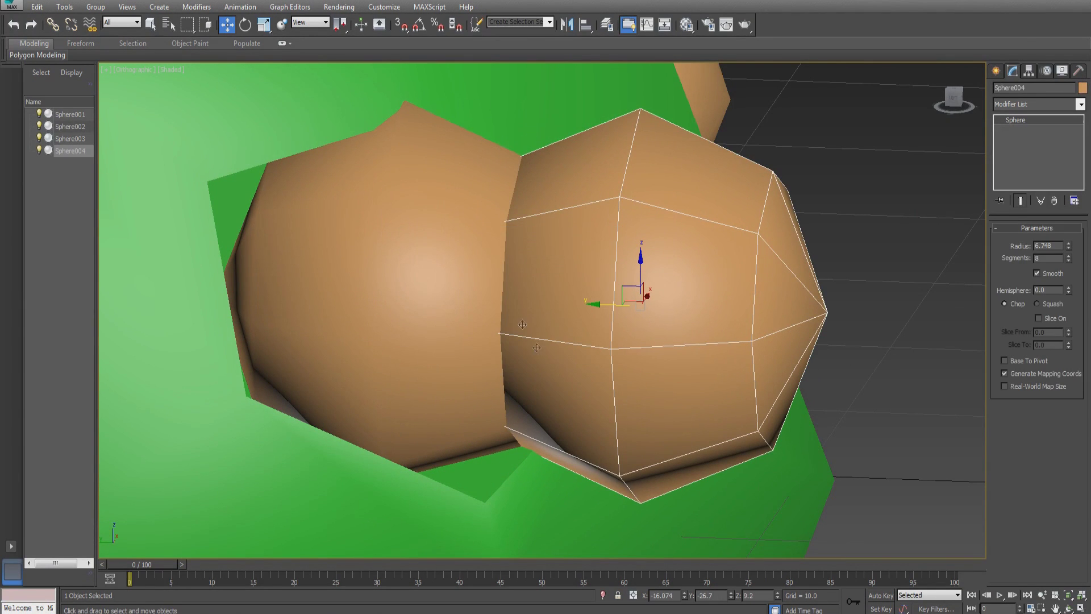
- Scale the copied sphere uniformly to about 30% and flatten it along Y into a pupil shape
left_click(263, 24)
middle_click_drag(660, 327, 616, 312, "alt")
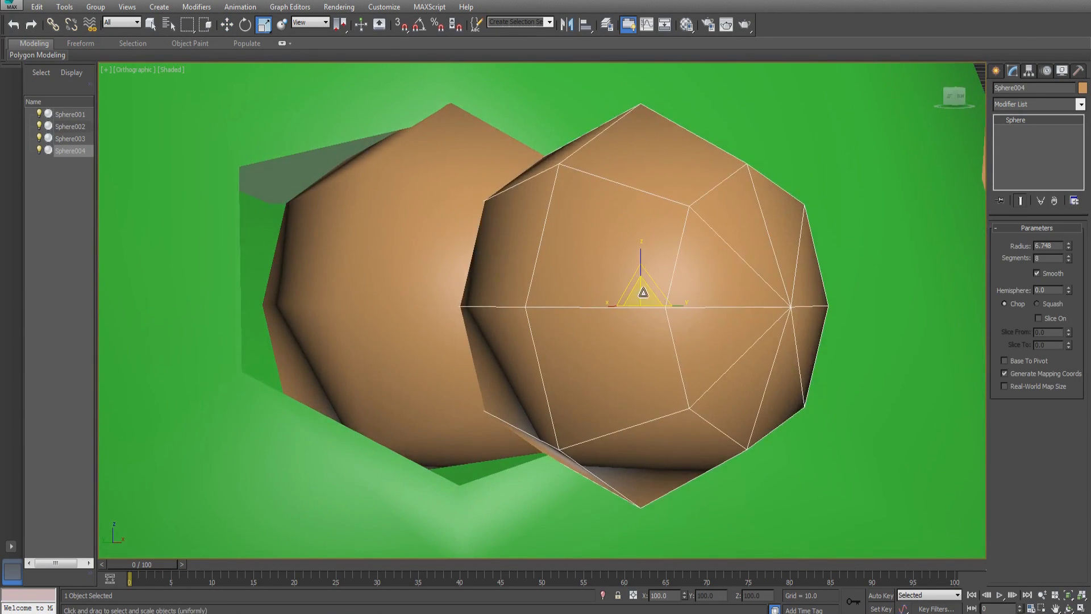
left_click_drag(639, 294, 643, 433)
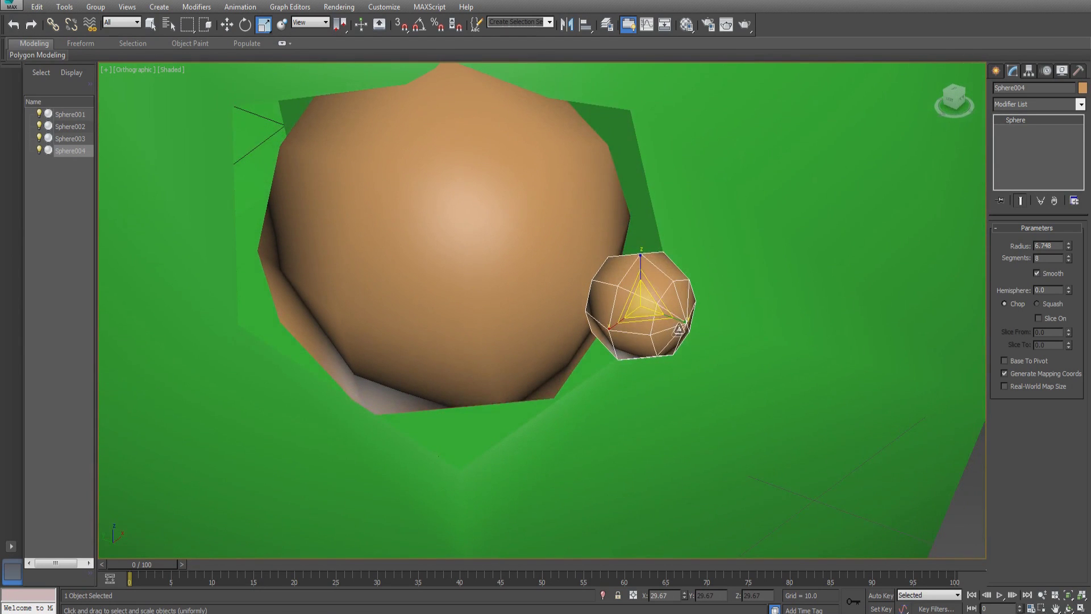
left_click_drag(673, 316, 585, 298)
key("w")
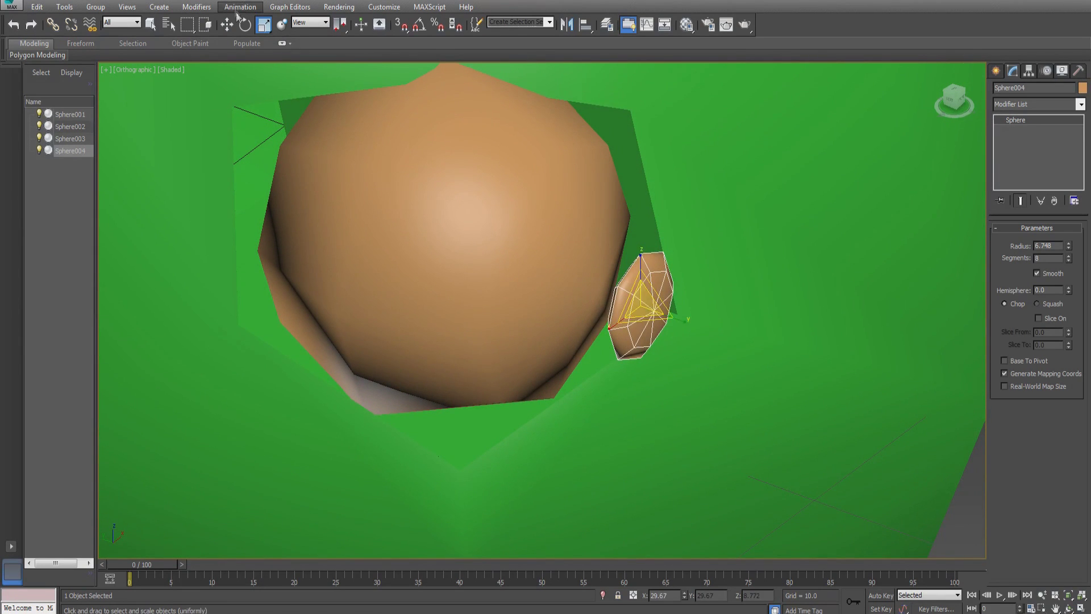
- Move the flattened pupil along Y onto the front of the left-hand eyeball
left_click_drag(600, 292, 552, 265)
middle_click_drag(778, 324, 753, 321, "alt")
middle_click_drag(753, 321, 540, 322)
scroll(541, 321, "down", 5)
- Copy the right-hand eyeball forward along Y, in front of its socket
middle_click_drag(653, 325, 585, 307)
left_click(631, 319)
key("z")
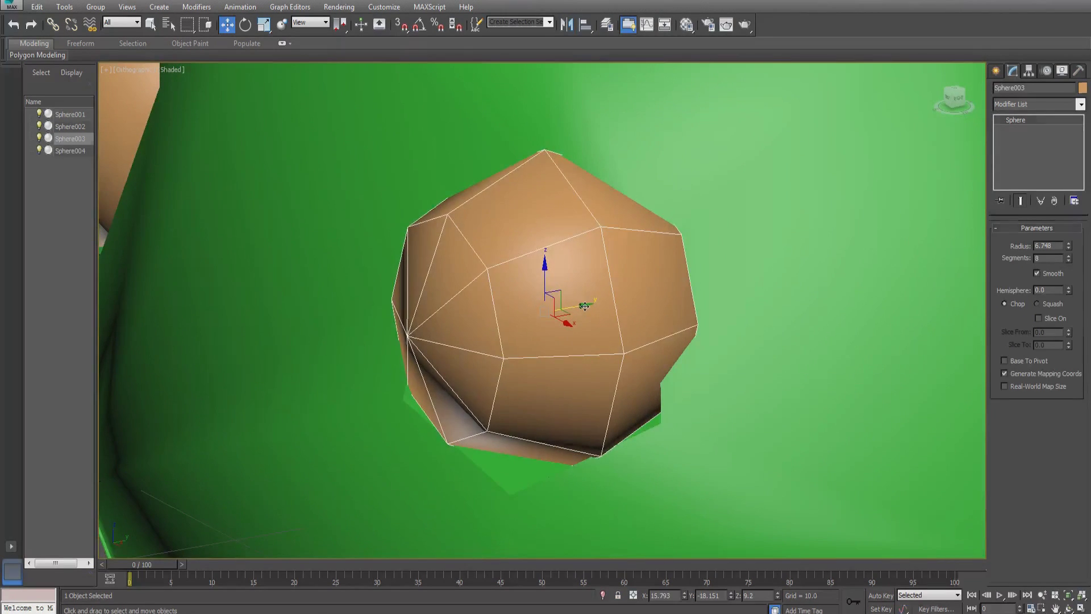
left_click_drag(584, 306, 463, 329, "shift")
- Scale the right-hand copy down uniformly, flatten it along Y into a pupil, and seat it against the eyeball
left_click(549, 357)
key("r")
middle_click_drag(549, 357, 525, 372, "alt")
left_click_drag(421, 330, 421, 406)
middle_click_drag(421, 406, 483, 392, "alt")
left_click_drag(392, 351, 407, 343)
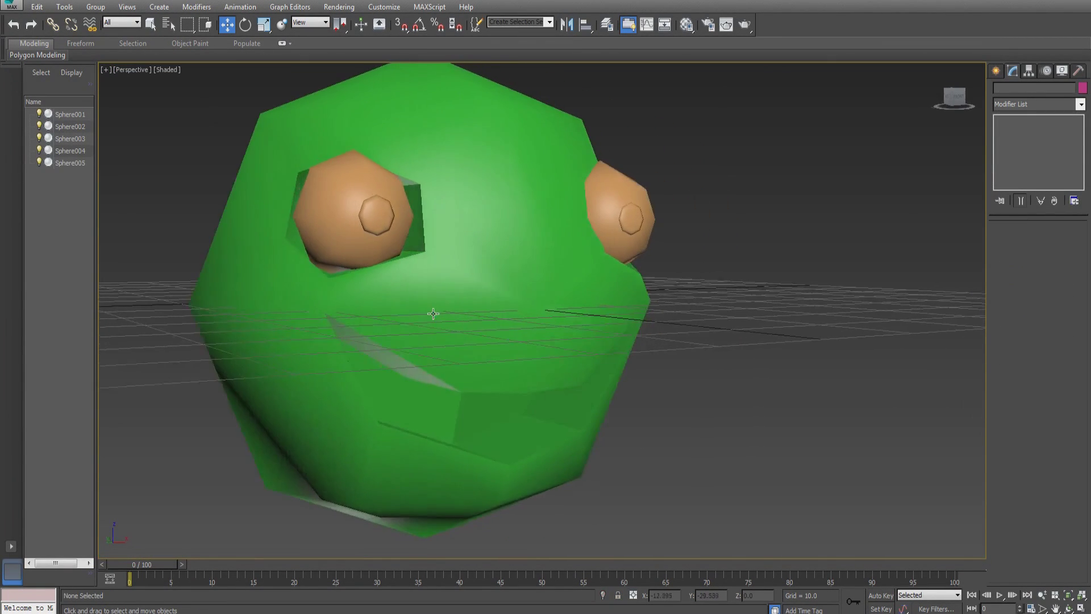
middle_click_drag(434, 312, 382, 310, "alt")
- Attach both eyeballs and both pupils to the green head's editable poly
left_click(567, 329)
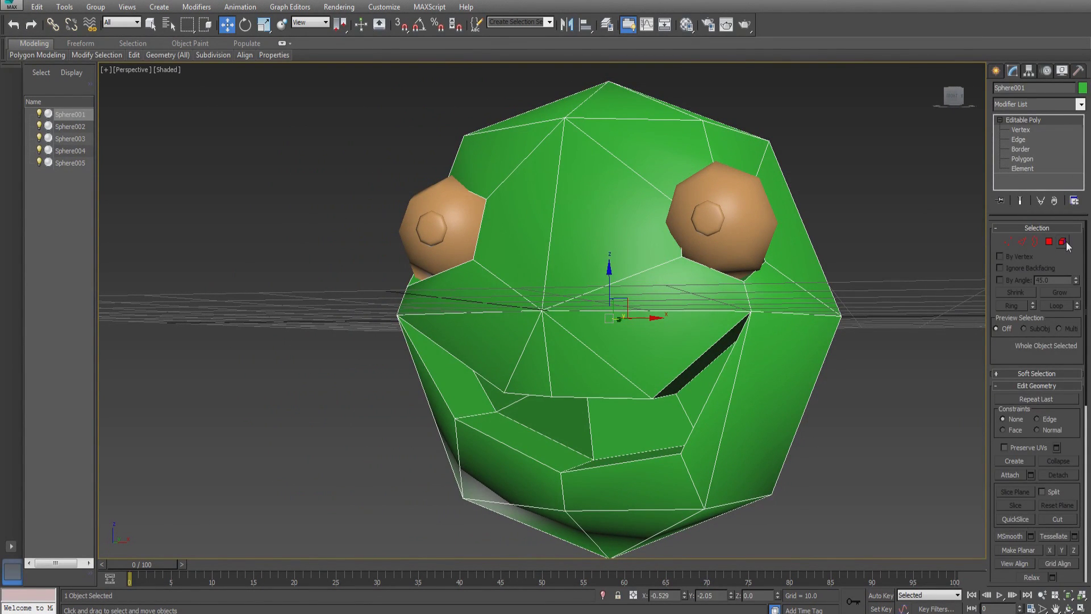
left_click(1062, 242)
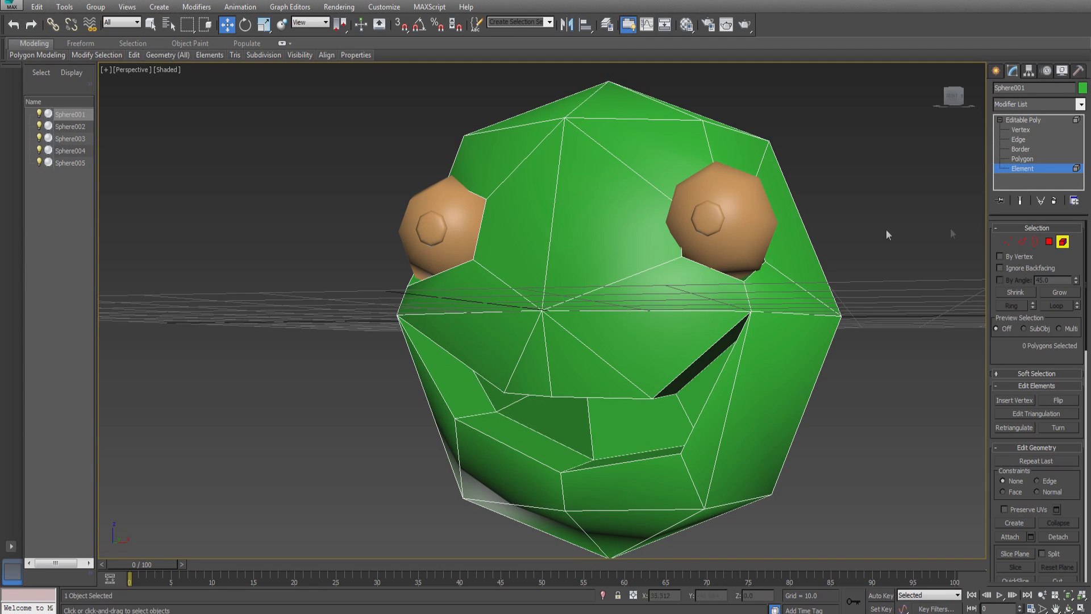
left_click(738, 478)
left_click(1010, 536)
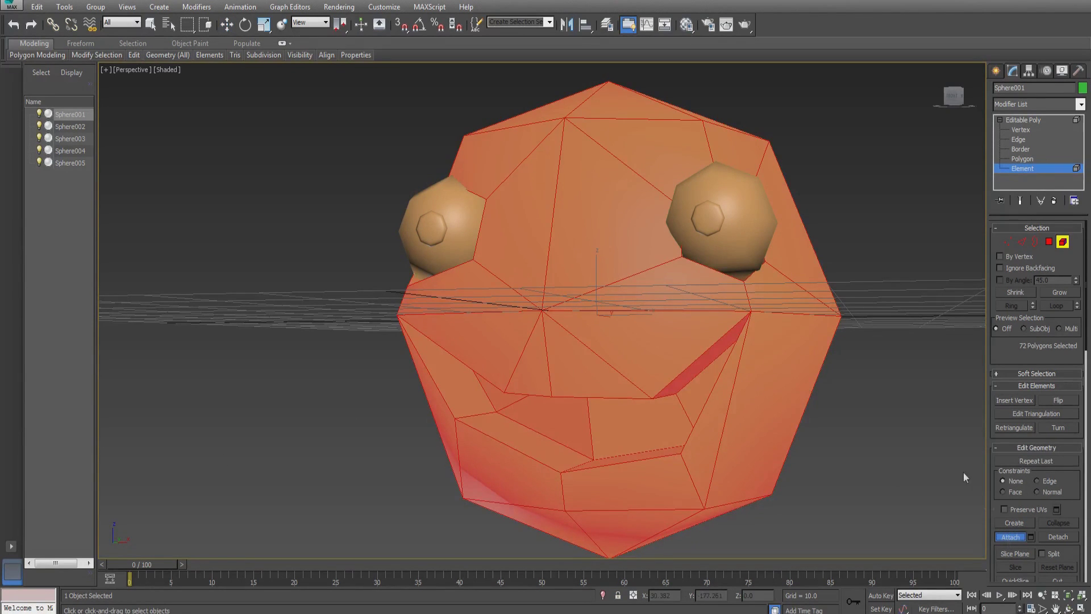
left_click(751, 238)
left_click(709, 211)
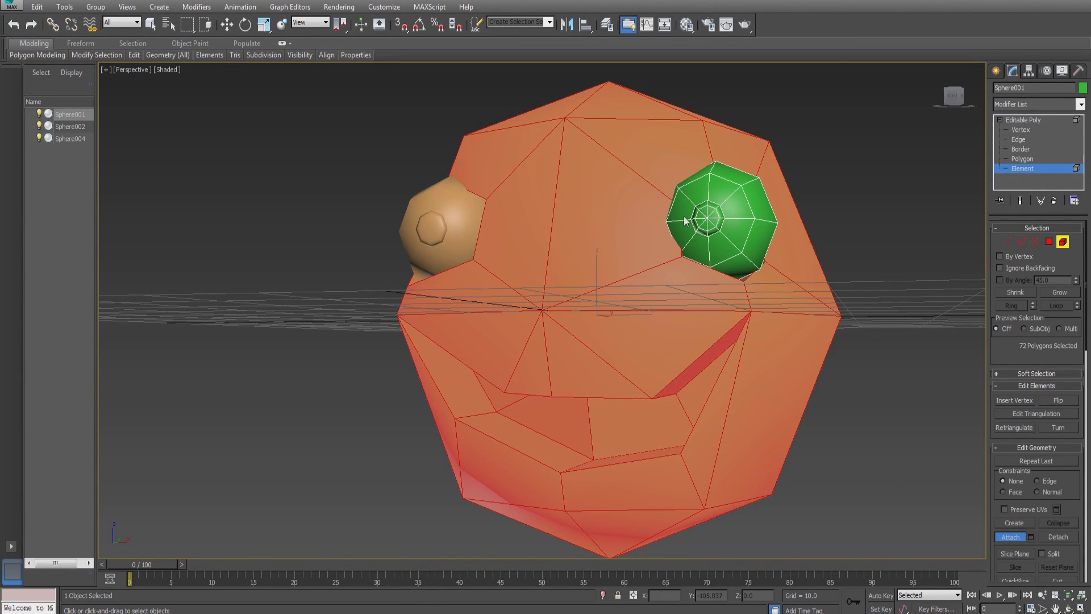
left_click(460, 229)
left_click(425, 227)
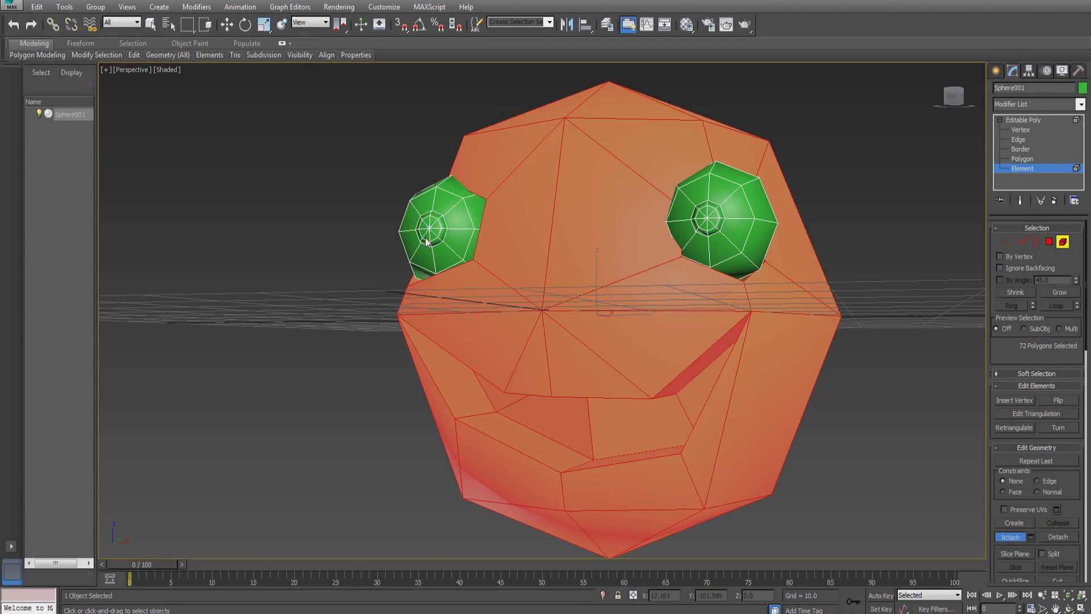
- Select the eyeball and pupil elements on both sides and move them back along Y by about 3.8 into the head
middle_click_drag(431, 233, 503, 311, "alt")
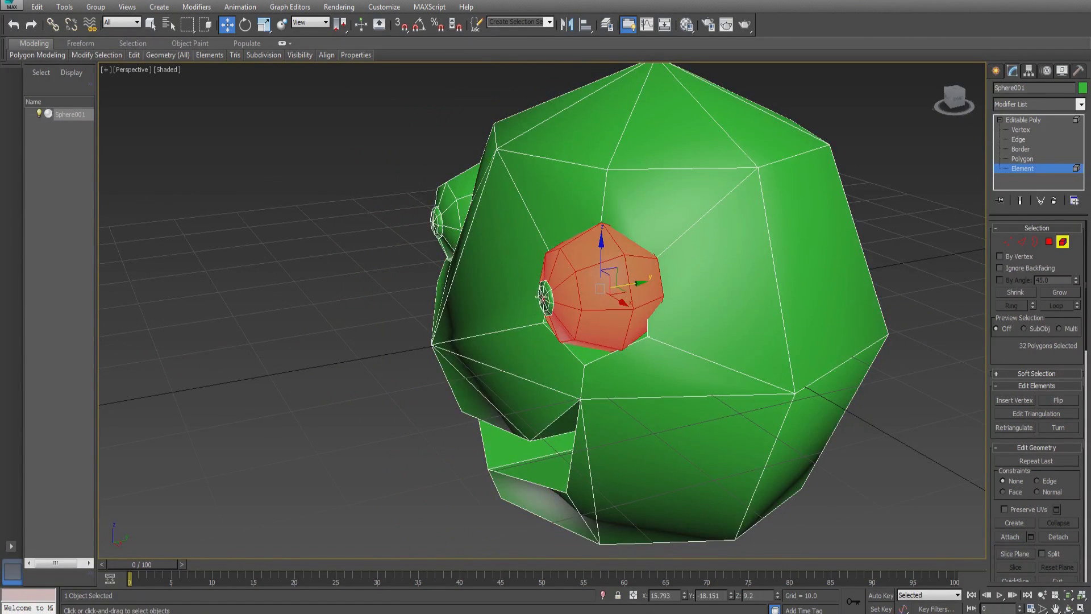
left_click(546, 297, "ctrl")
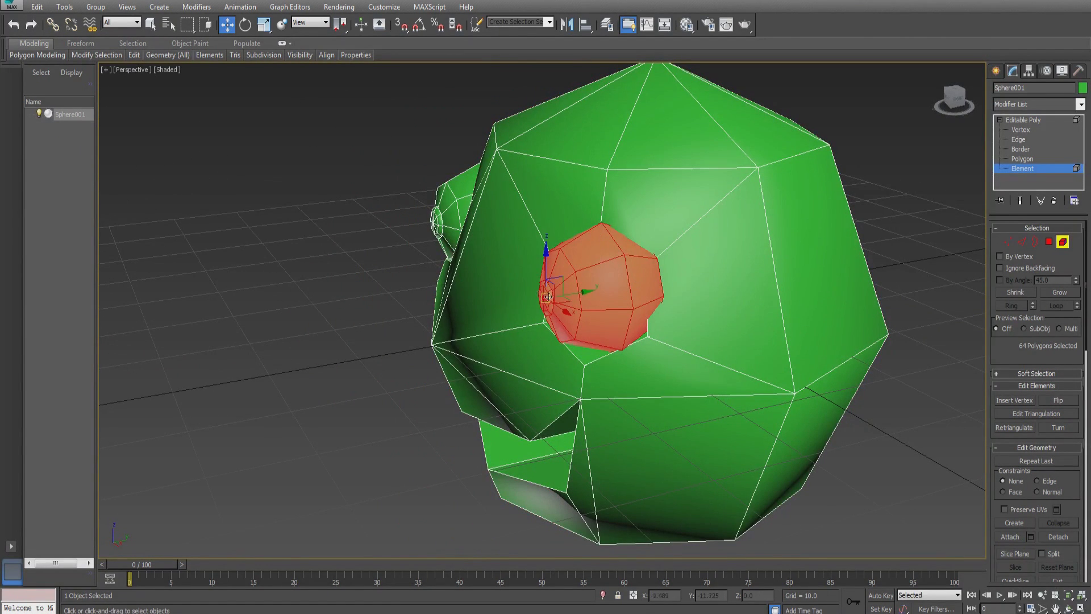
left_click(456, 210, "ctrl")
left_click_drag(511, 212, 536, 205)
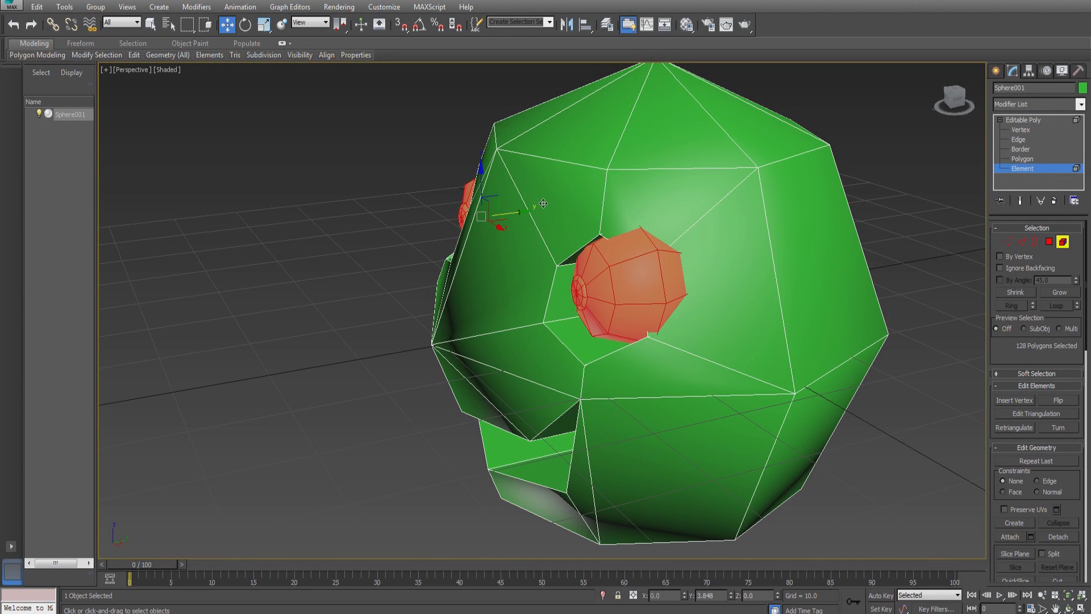
middle_click_drag(535, 205, 237, 262, "alt")
left_click(205, 362)
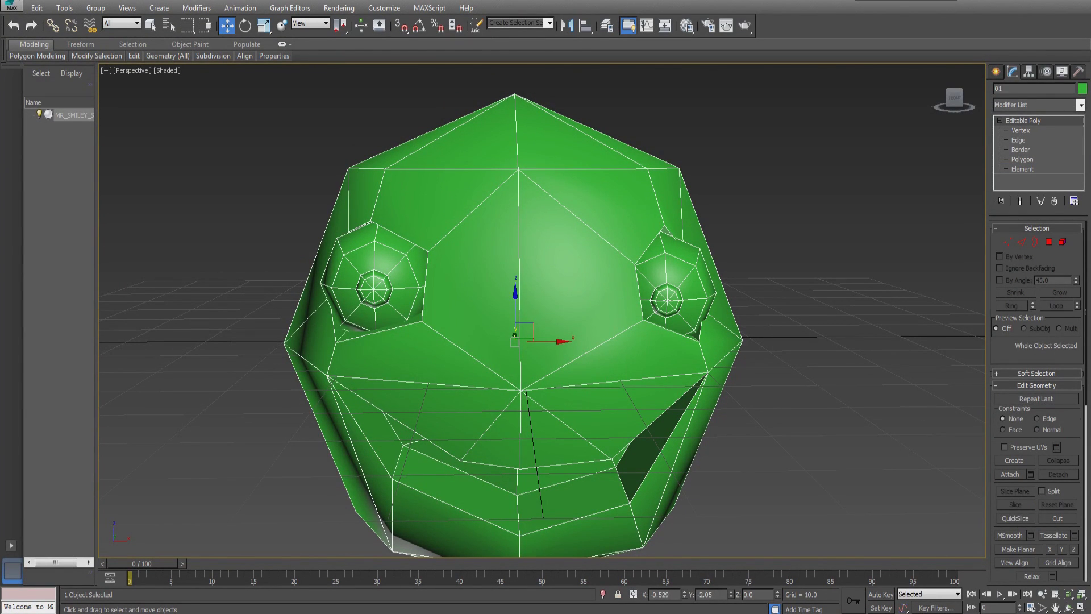
- Rename the head object to 01 and deselect it
left_click(993, 69)
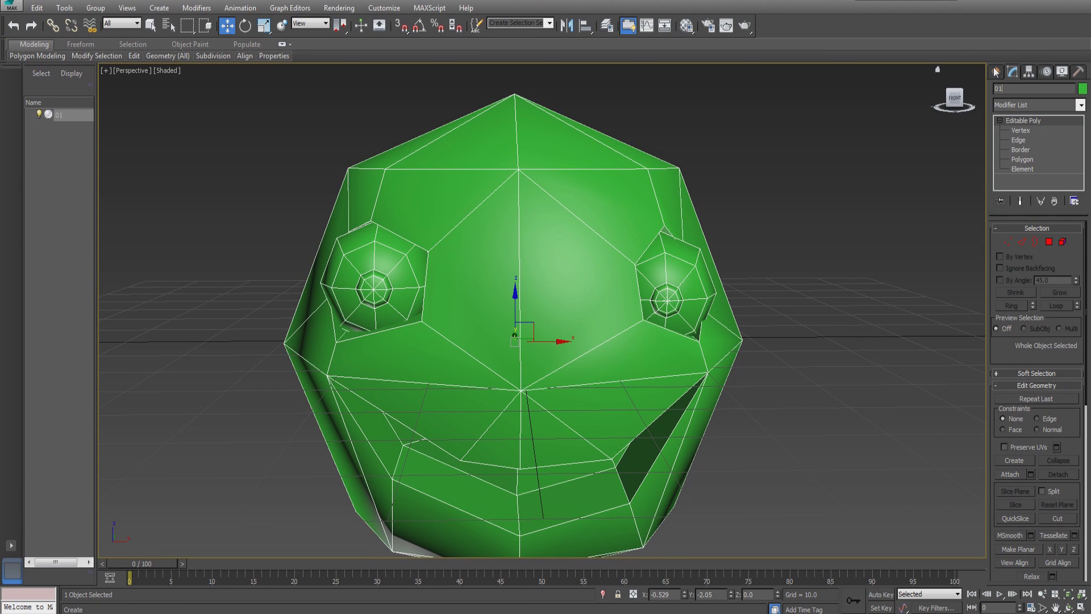
left_click(996, 72)
left_click(766, 141)
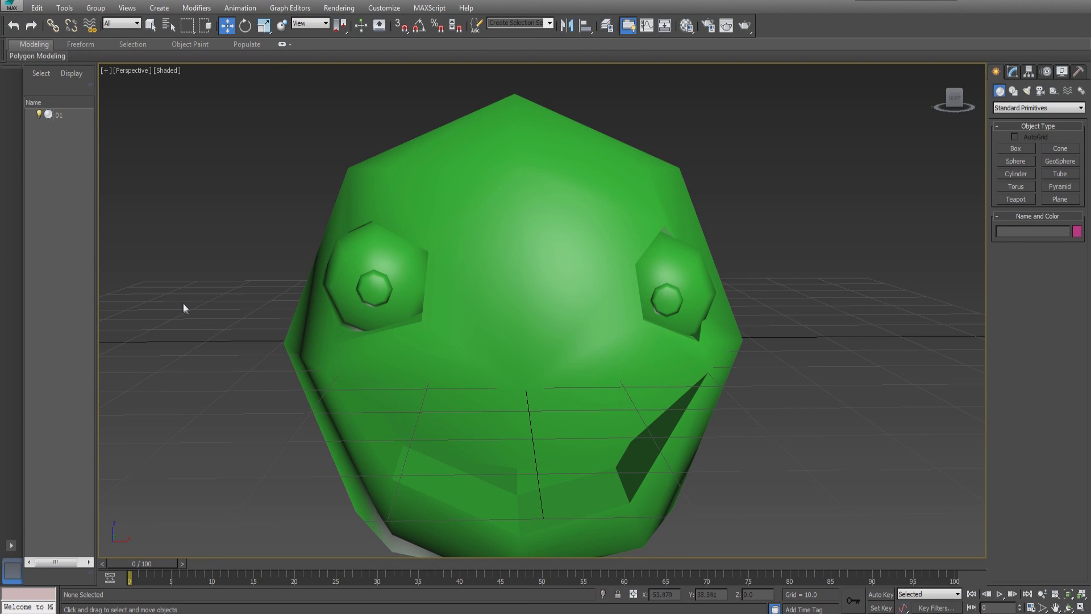
- Open the Material Editor in compact mode and assign the 01 - Default material to the head
key("m")
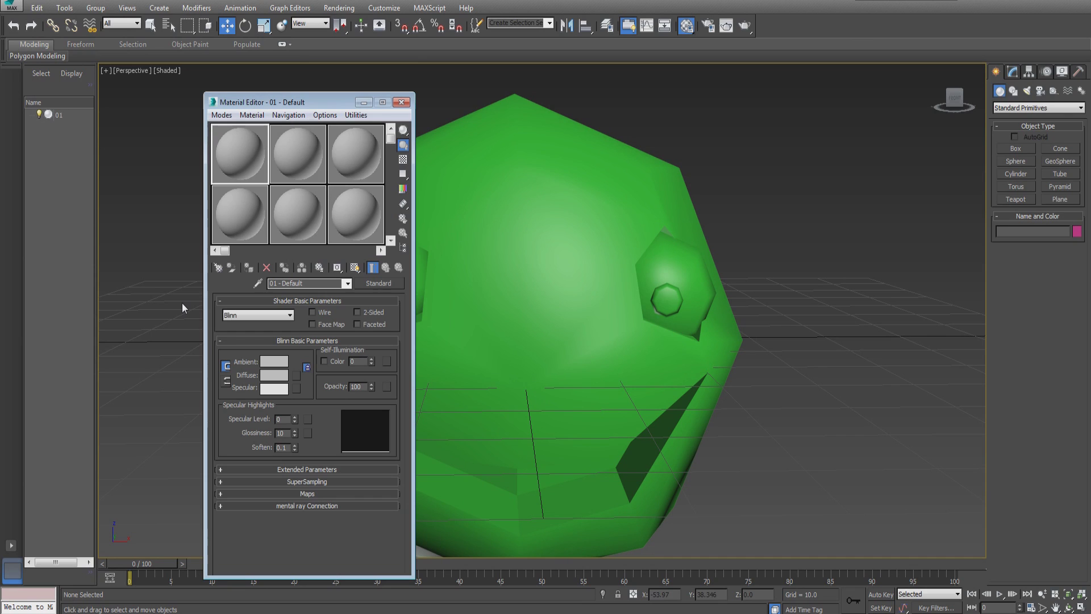
left_click(220, 116)
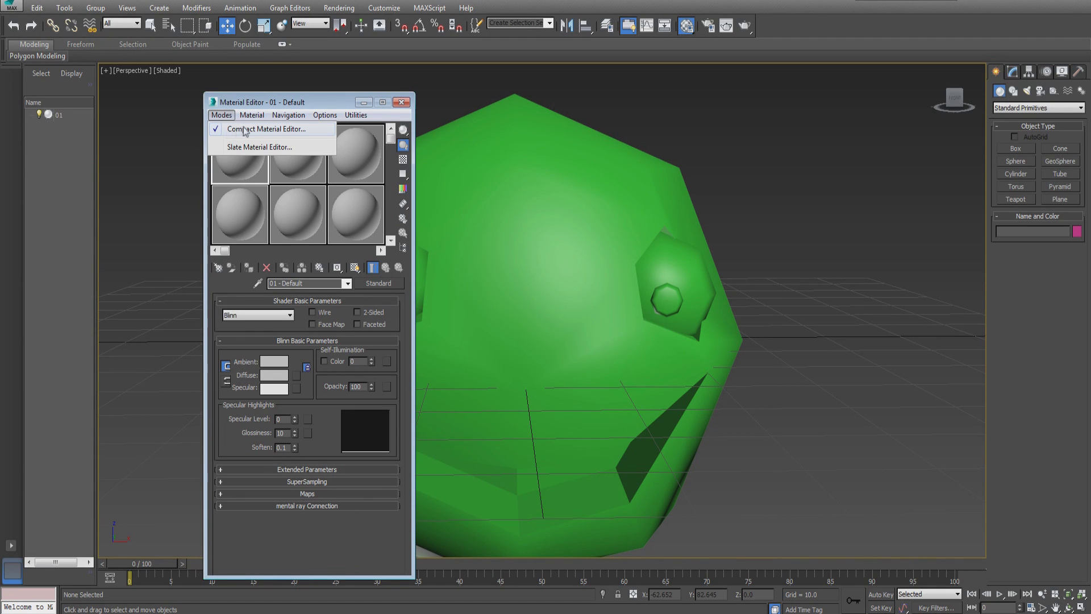
left_click(245, 130)
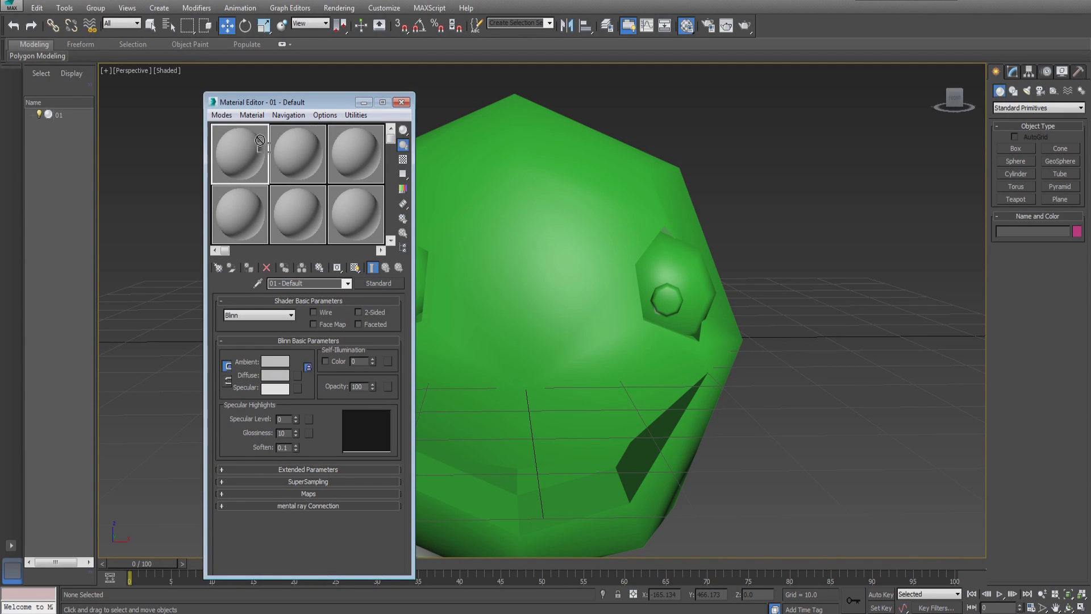
left_click_drag(261, 136, 515, 219)
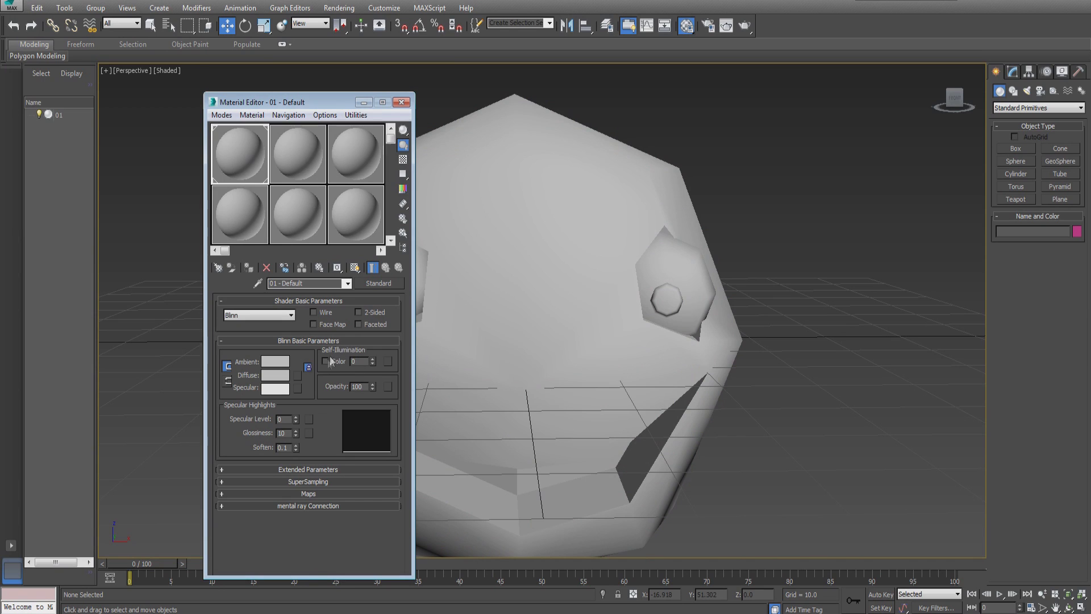
- Set the head material's diffuse colour to bright yellow, RGB 255, 234, 0
left_click(270, 376)
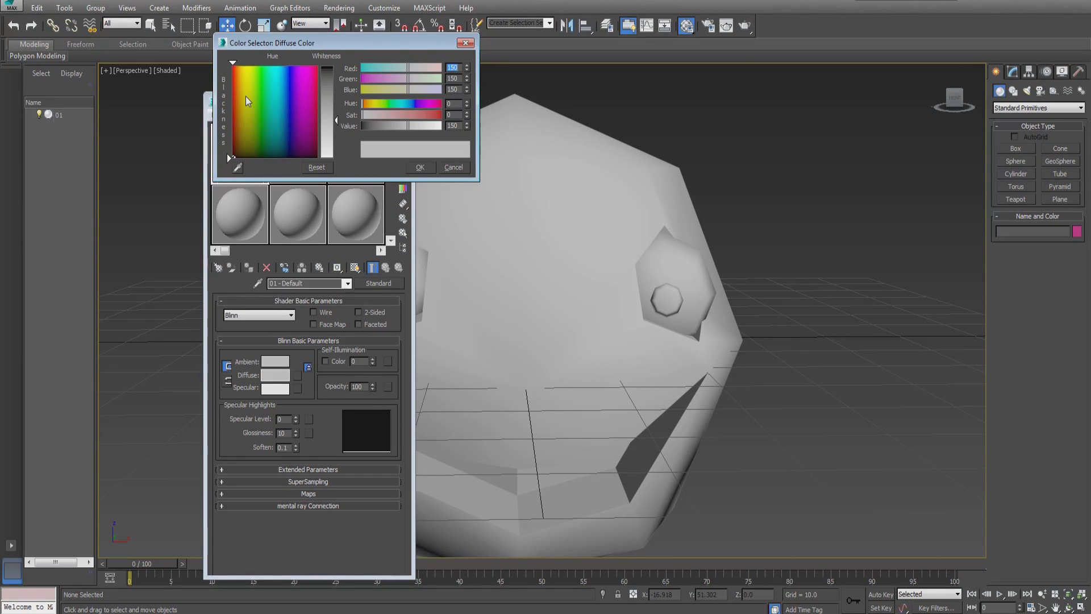
left_click_drag(245, 97, 245, 65)
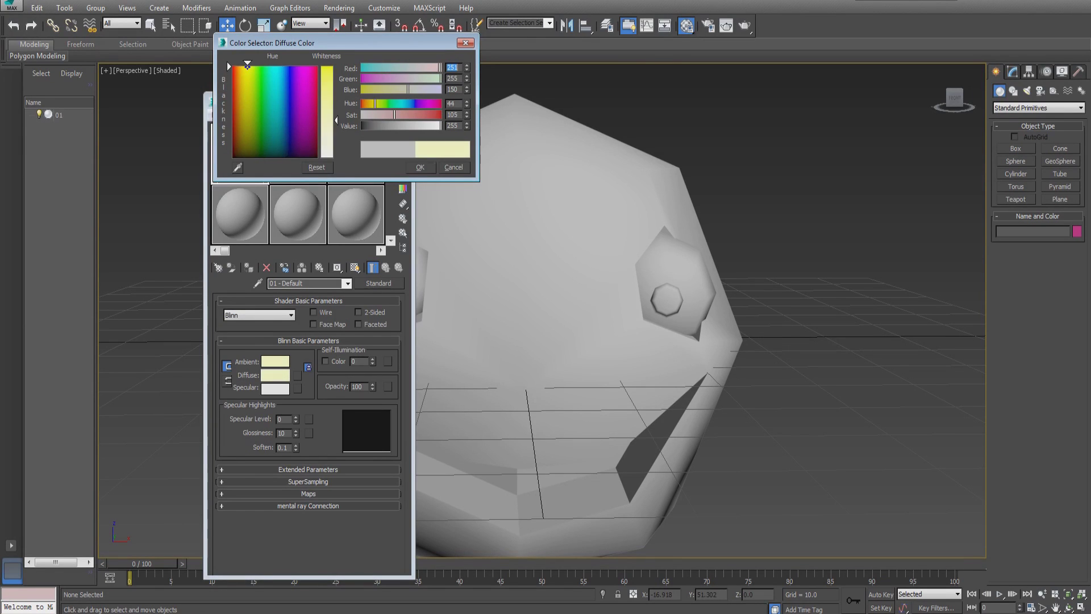
left_click_drag(326, 90, 327, 66)
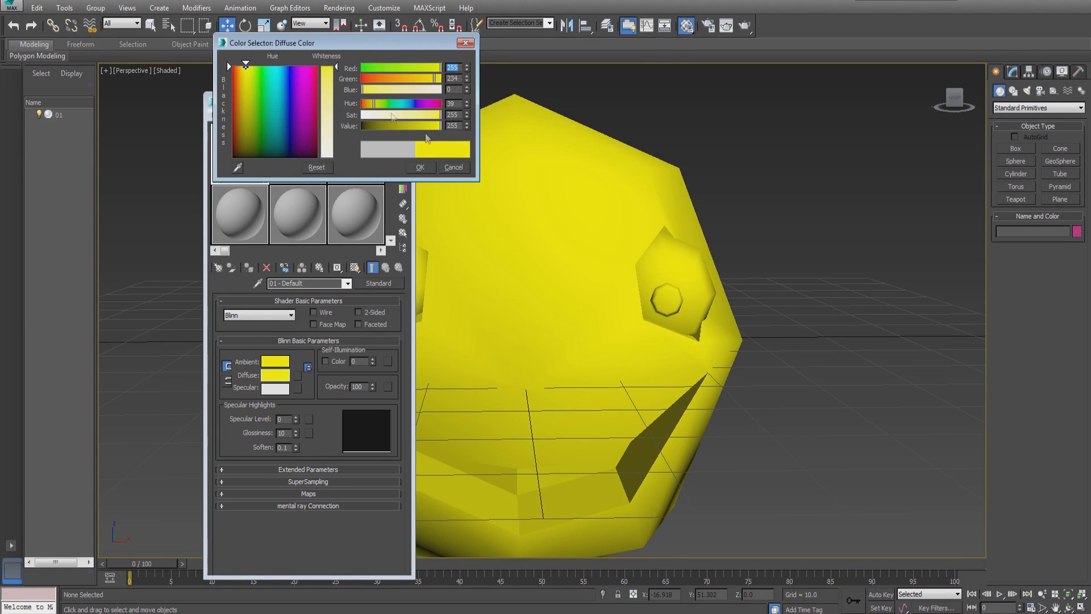
left_click(423, 164)
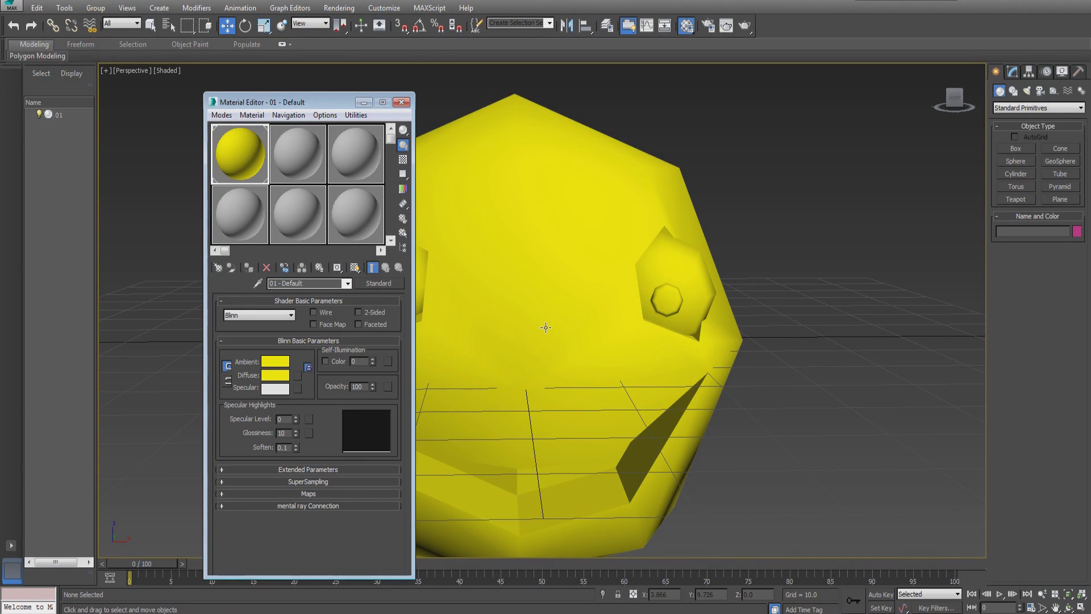
- Make the 02 - Default material's diffuse colour white and assign it to both eyeball elements
left_click(310, 155)
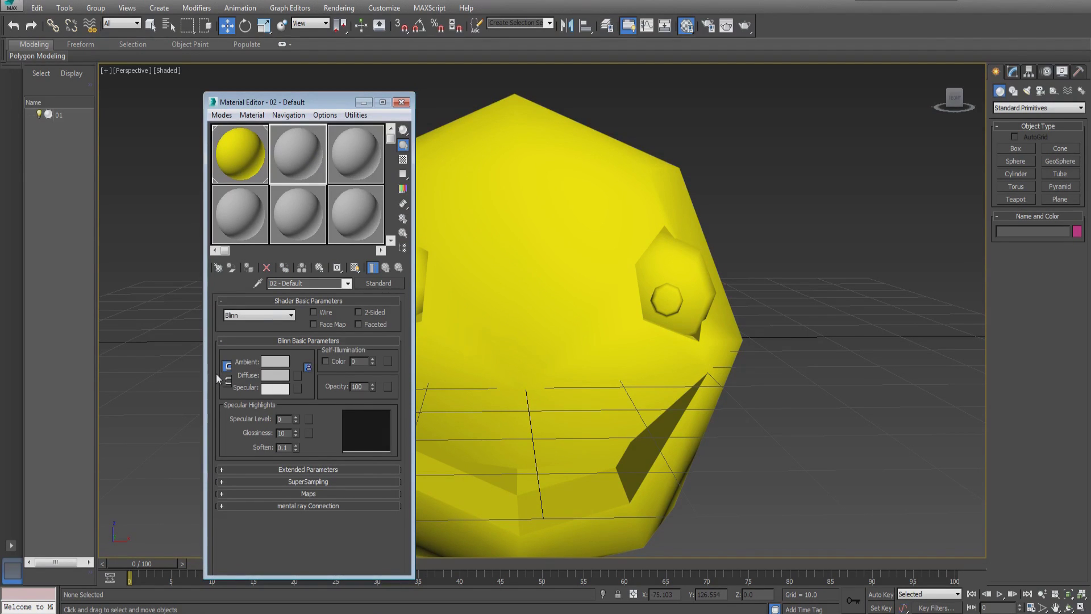
left_click(275, 378)
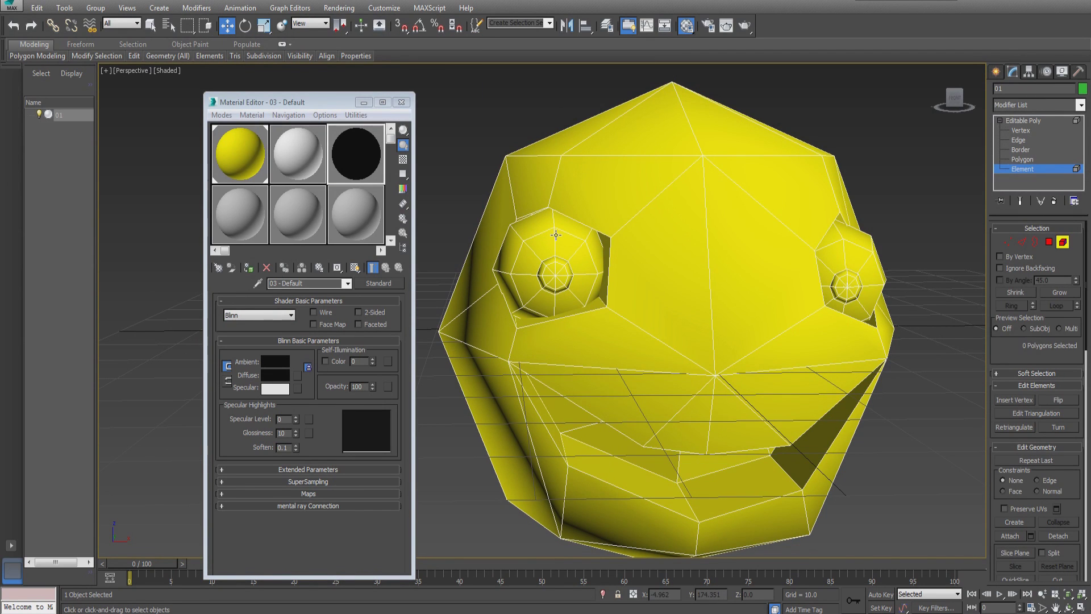
left_click(555, 235)
left_click(854, 236, "ctrl")
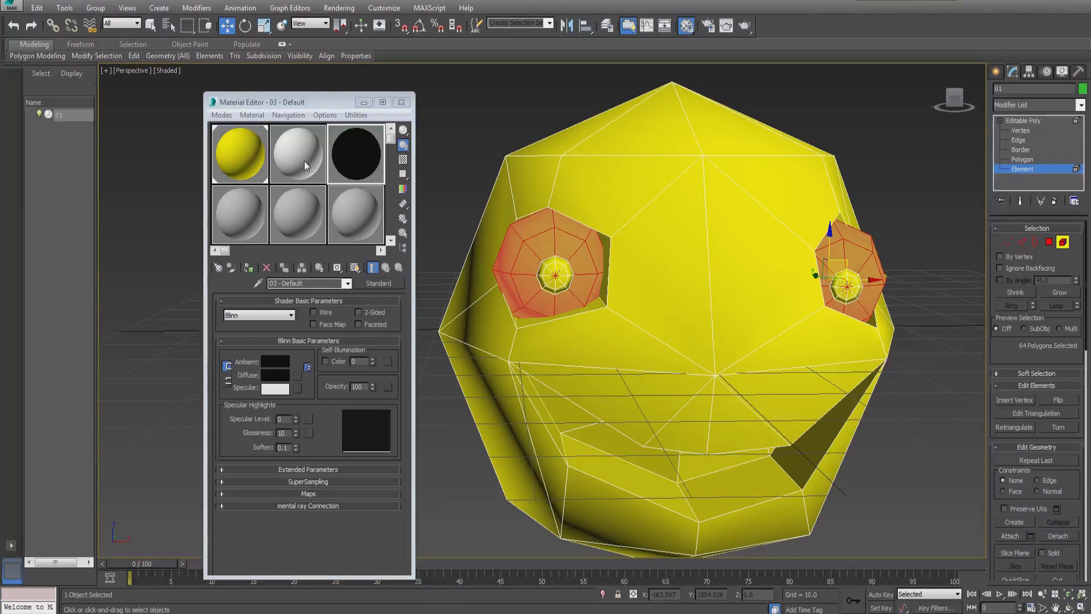
left_click_drag(544, 254, 545, 255)
- Assign the black 03 - Default material to both pupil elements and deselect the head
left_click(555, 275)
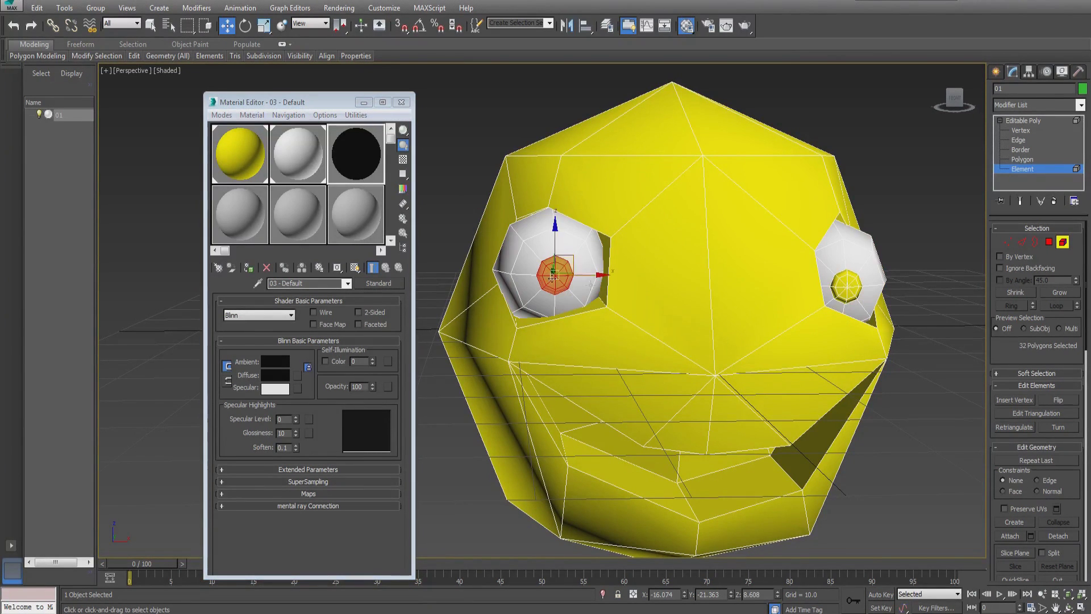
left_click(843, 286, "ctrl")
left_click_drag(347, 161, 559, 277)
double_click(465, 152)
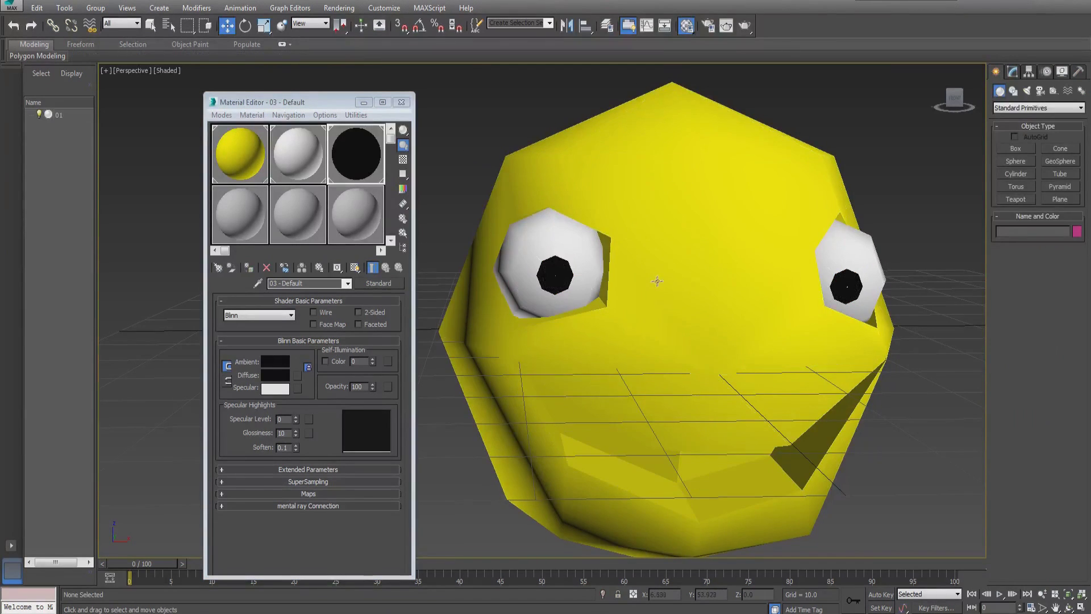
- Hide the viewport grid and close the Material Editor
middle_click_drag(657, 283, 504, 213)
key("g")
key("m")
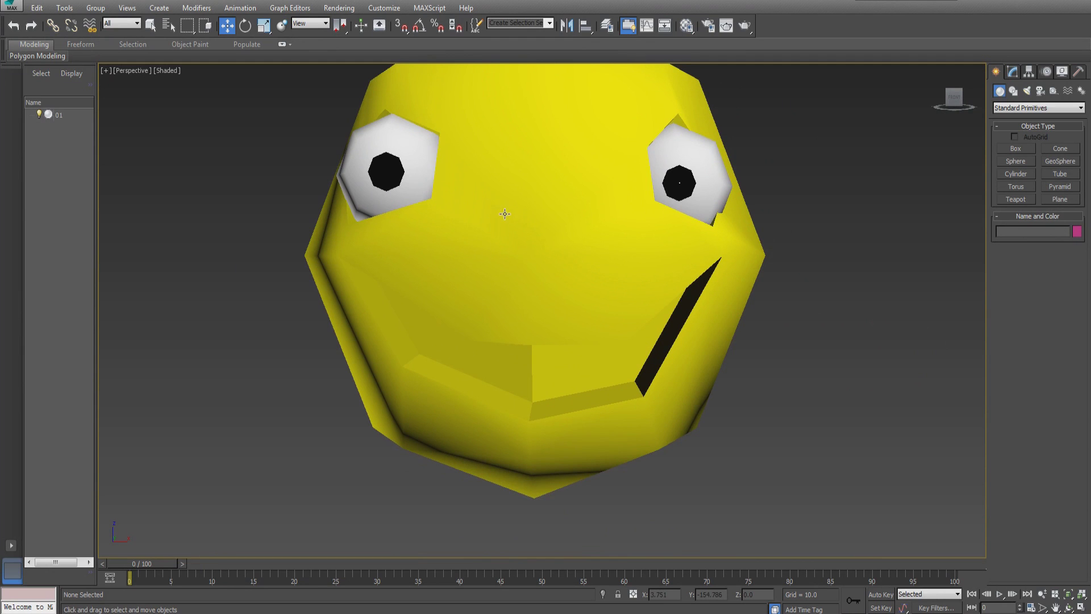
- Clone the finished head along X to about 58.3 as a single copy named 002
left_click(508, 211)
middle_click_drag(466, 263, 438, 246, "alt")
scroll(438, 243, "down", 2)
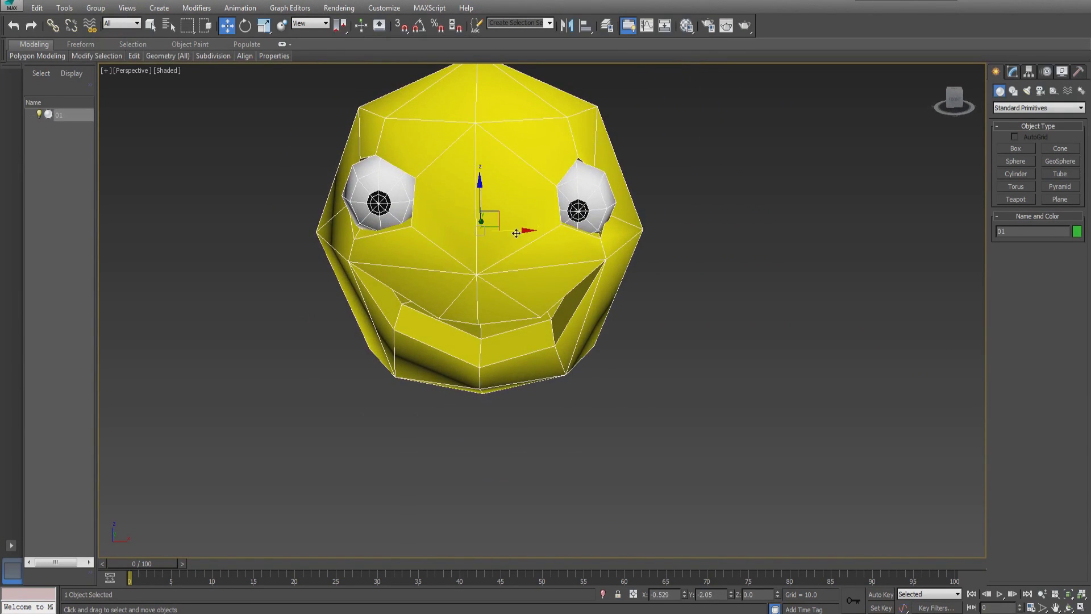
left_click_drag(489, 238, 843, 239, "shift")
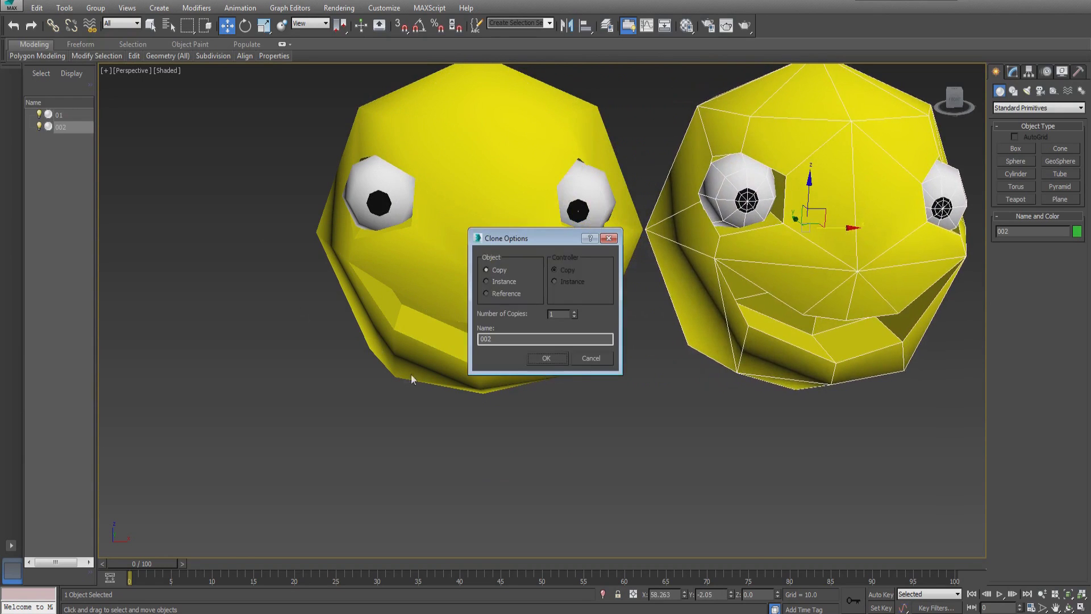
left_click(546, 358)
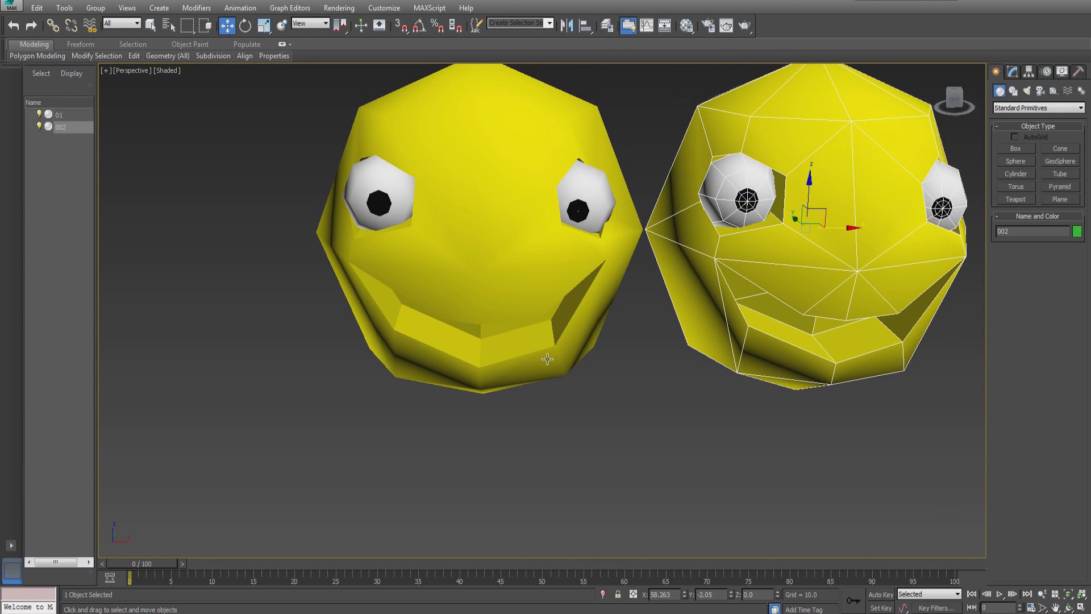
- Select a back polygon inside the mouth of head 002 at polygon sub-object level
middle_click_drag(630, 264, 363, 278)
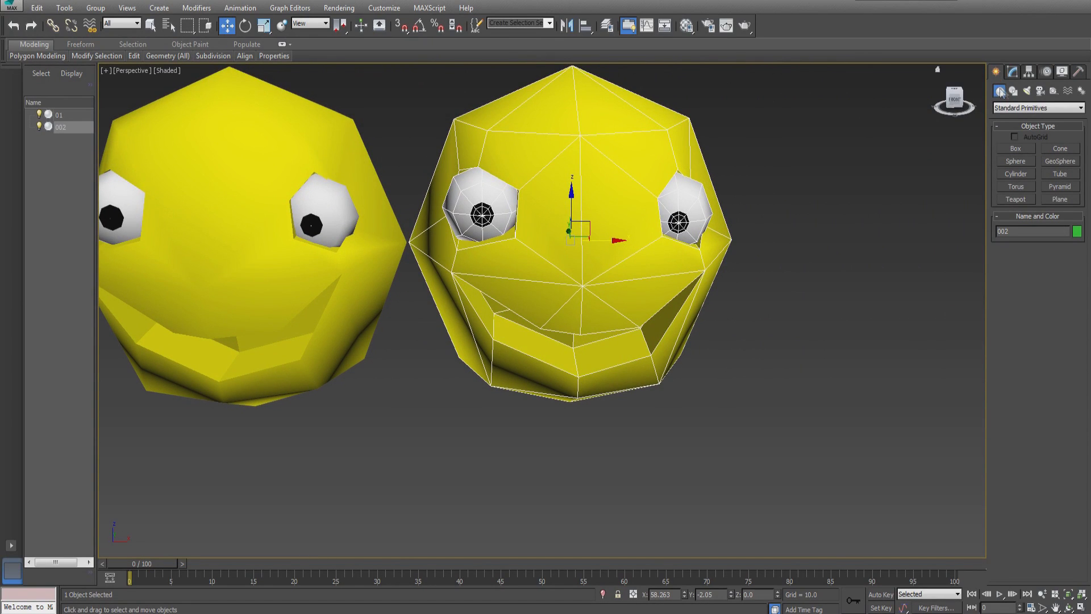
left_click(1012, 72)
left_click(1049, 241)
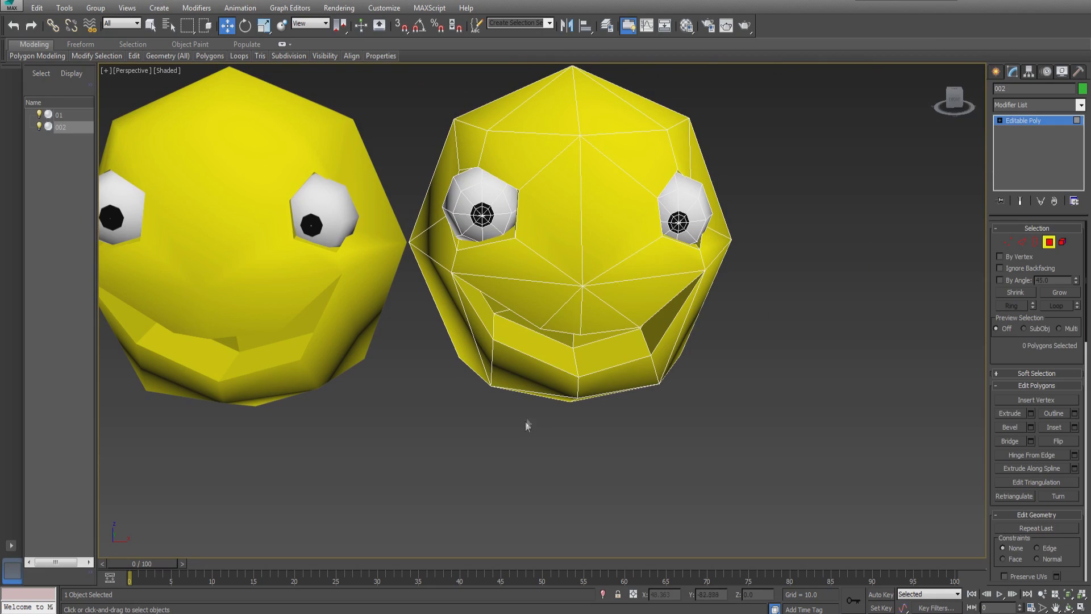
middle_click_drag(551, 355, 544, 319, "alt")
middle_click_drag(583, 248, 535, 325)
scroll(544, 343, "up", 2)
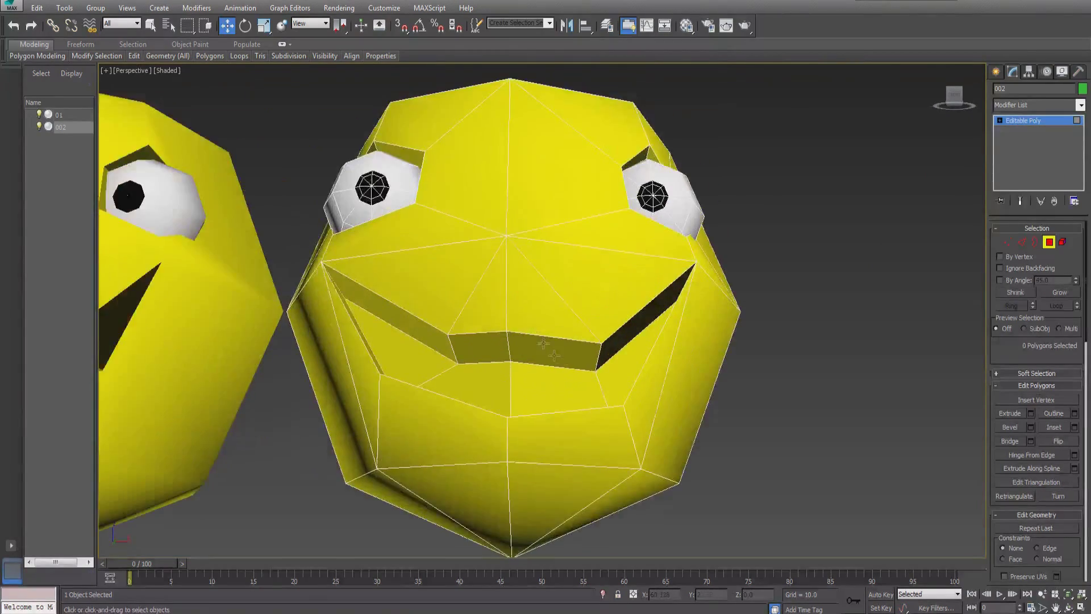
scroll(554, 355, "up", 3)
mouse_move(558, 362)
middle_mouse_down("alt")
mouse_move(517, 348)
mouse_move(549, 347)
middle_mouse_up("alt")
left_click(523, 311)
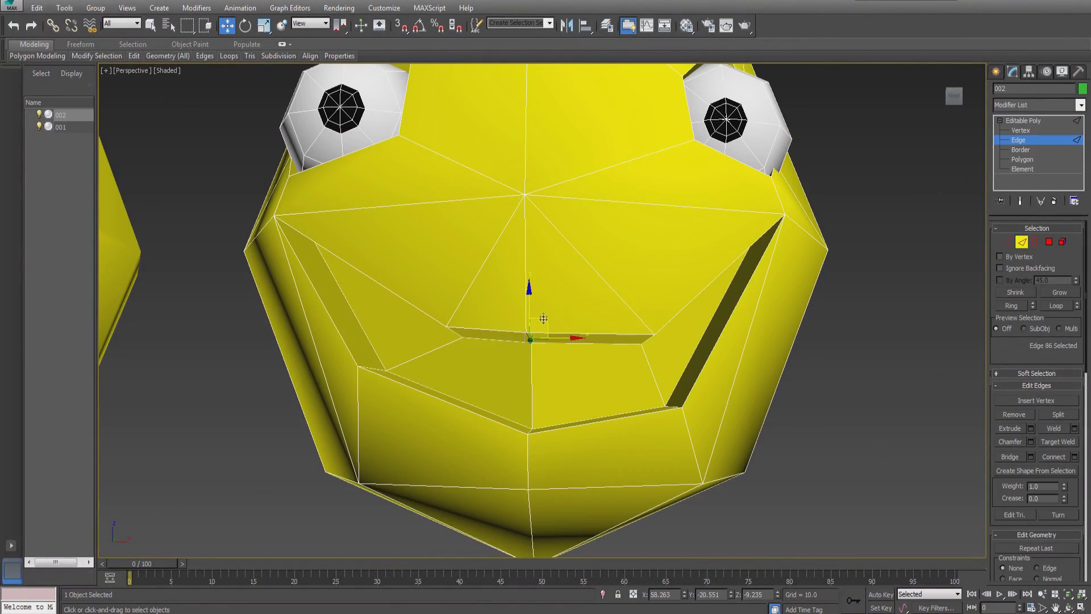
- Raise the lower lip edges of head 002 at edge sub-object level to close the mouth opening against the upper lip
middle_click_drag(494, 301, 448, 312, "alt")
left_click(397, 348)
middle_click_drag(399, 346, 415, 332, "alt")
left_click_drag(415, 332, 468, 327)
left_click(568, 416)
middle_click_drag(568, 416, 583, 407, "alt")
left_click_drag(583, 406, 583, 352)
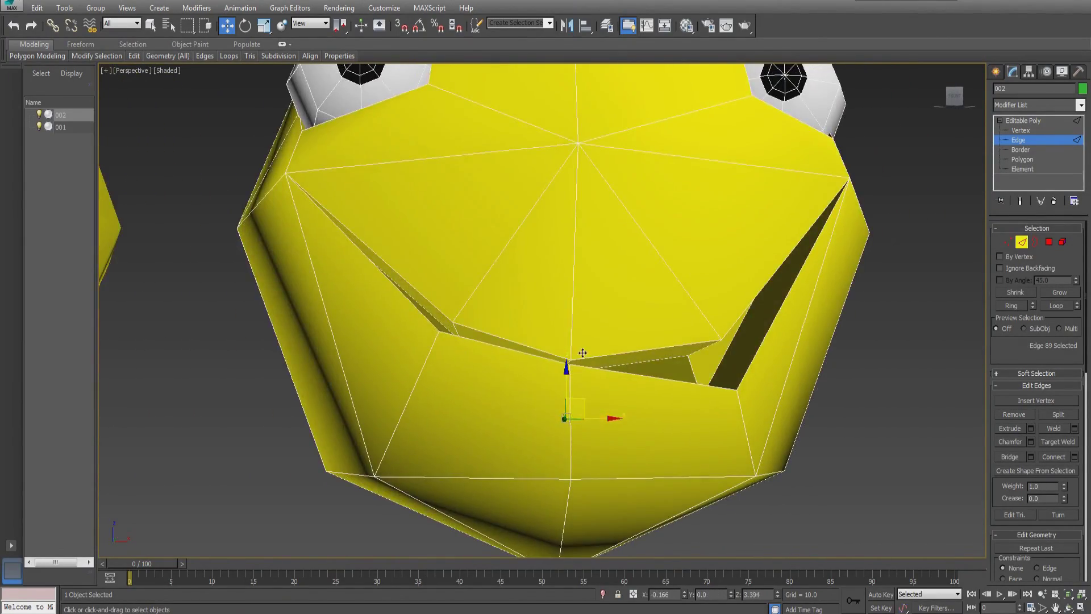
middle_click_drag(582, 353, 582, 364, "alt")
- Adjust the remaining lip edges near the mouth corners of head 002 to close the leftover gaps
left_click(448, 333)
middle_click_drag(449, 333, 446, 324, "alt")
left_click_drag(446, 324, 459, 316)
mouse_move(732, 358)
middle_mouse_down("alt")
mouse_move(698, 342)
mouse_move(725, 363)
middle_mouse_up("alt")
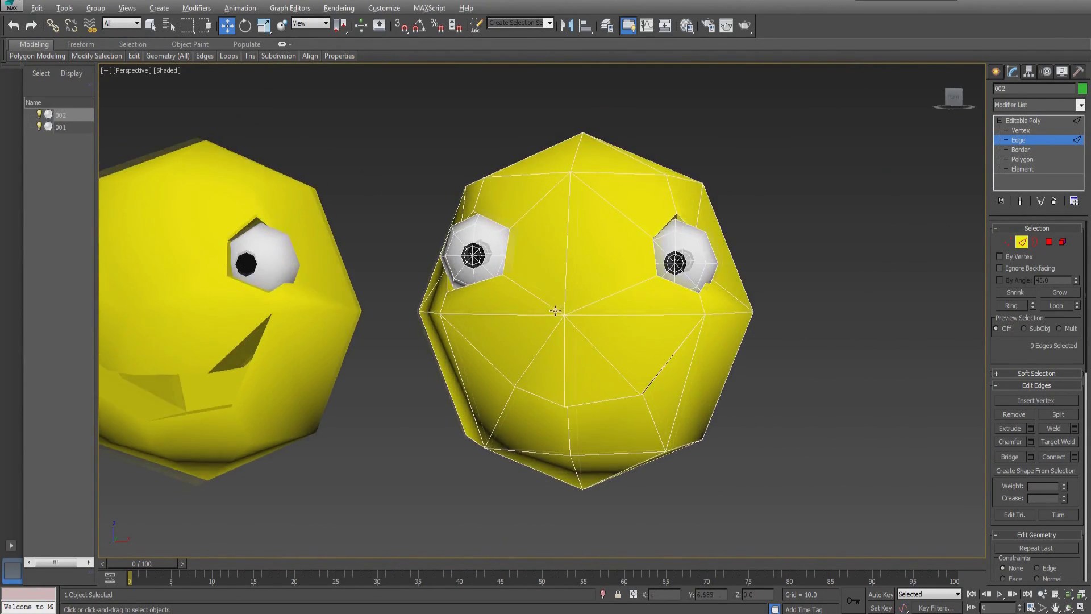
middle_click_drag(556, 310, 533, 345, "alt")
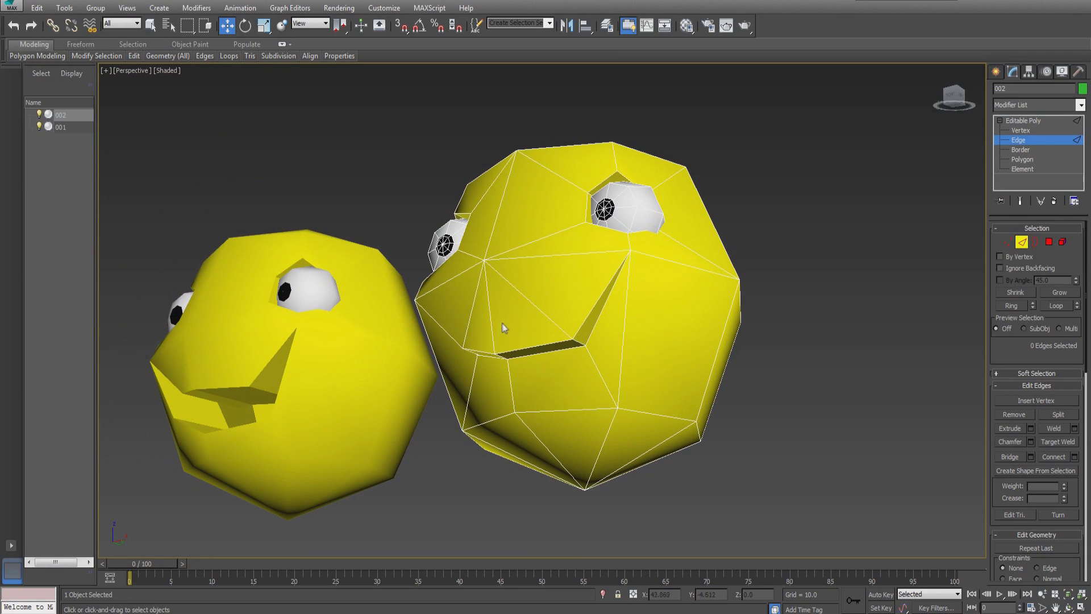
scroll(502, 323, "up", 2)
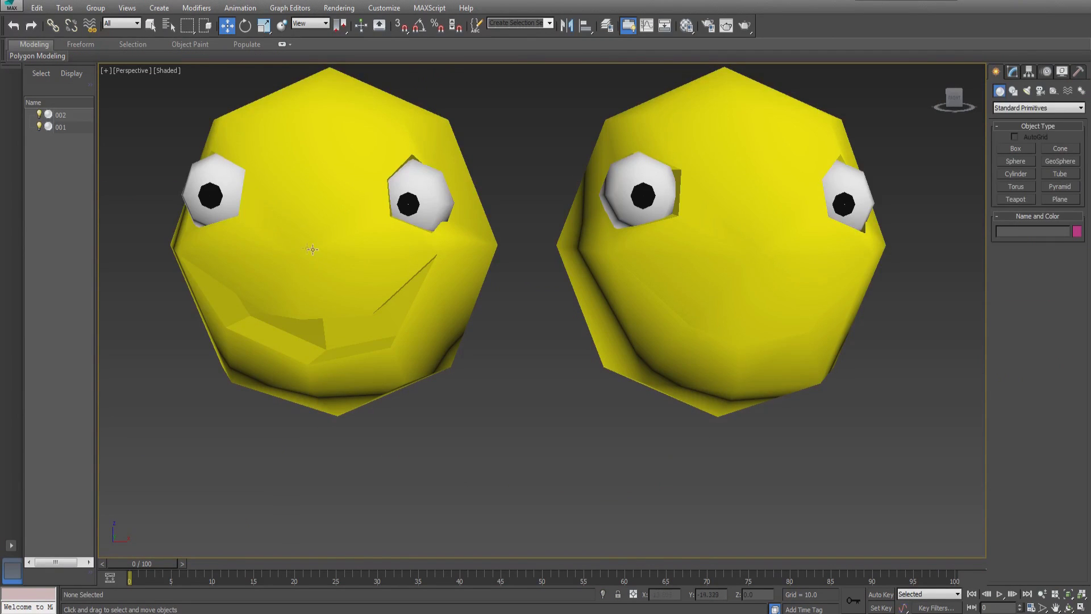
- Add a Morpher modifier to the open-mouthed head 001
left_click(297, 236)
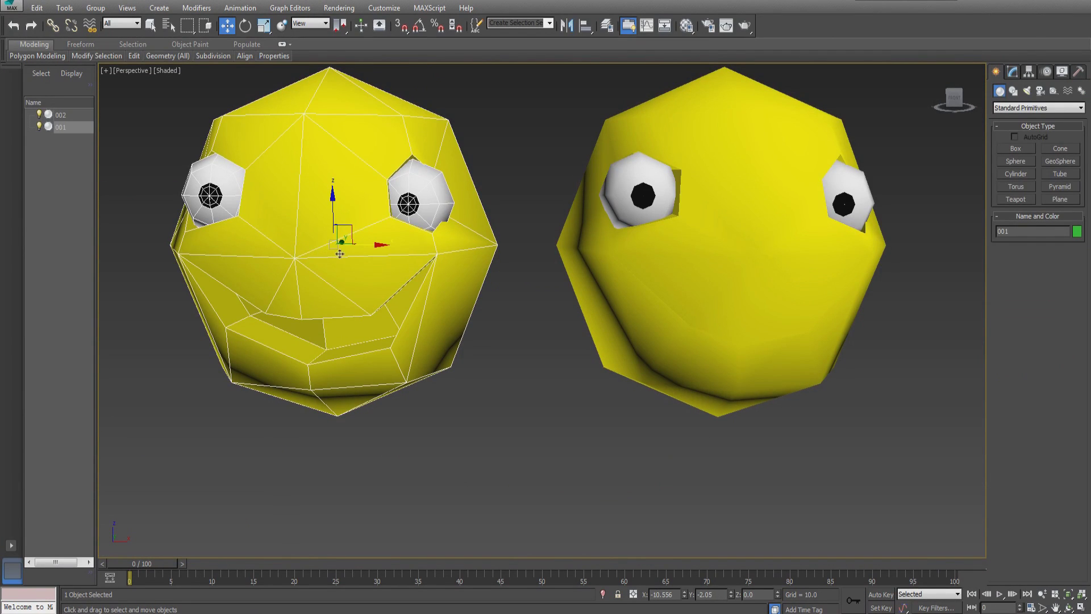
key("z")
mouse_move(449, 268)
middle_mouse_down("alt")
mouse_move(496, 258)
mouse_move(443, 251)
middle_mouse_up("alt")
left_click(1012, 71)
left_click(1045, 105)
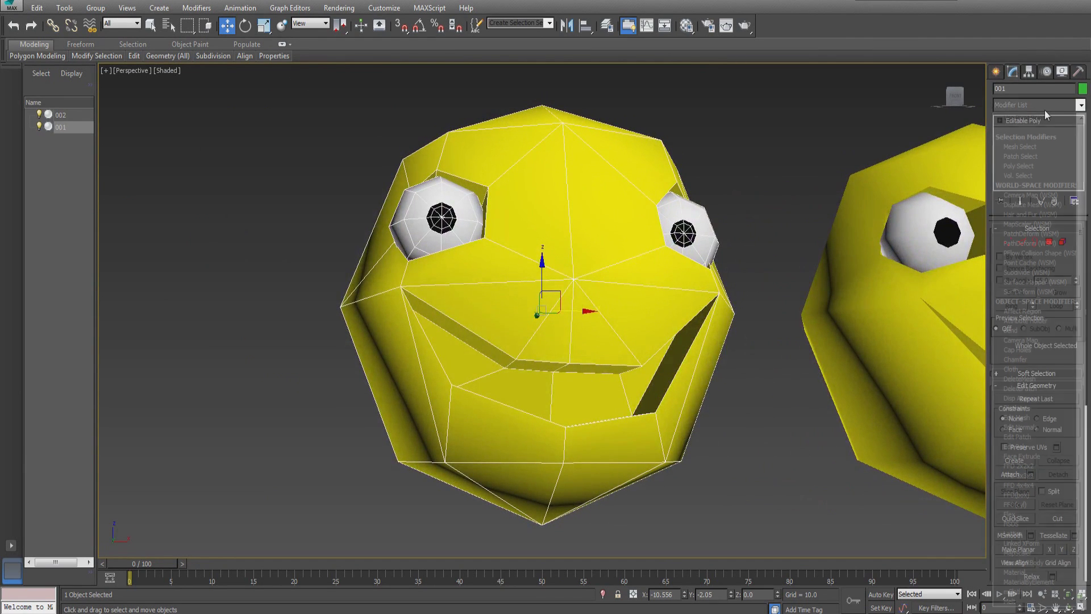
scroll(1038, 108, "down", 1)
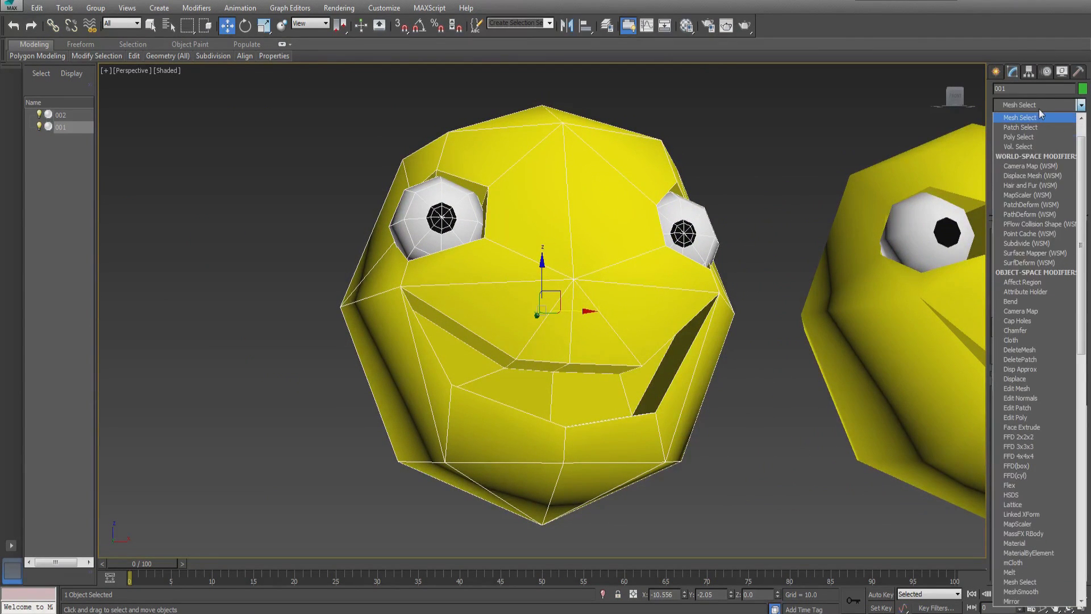
scroll(1038, 506, "down", 3)
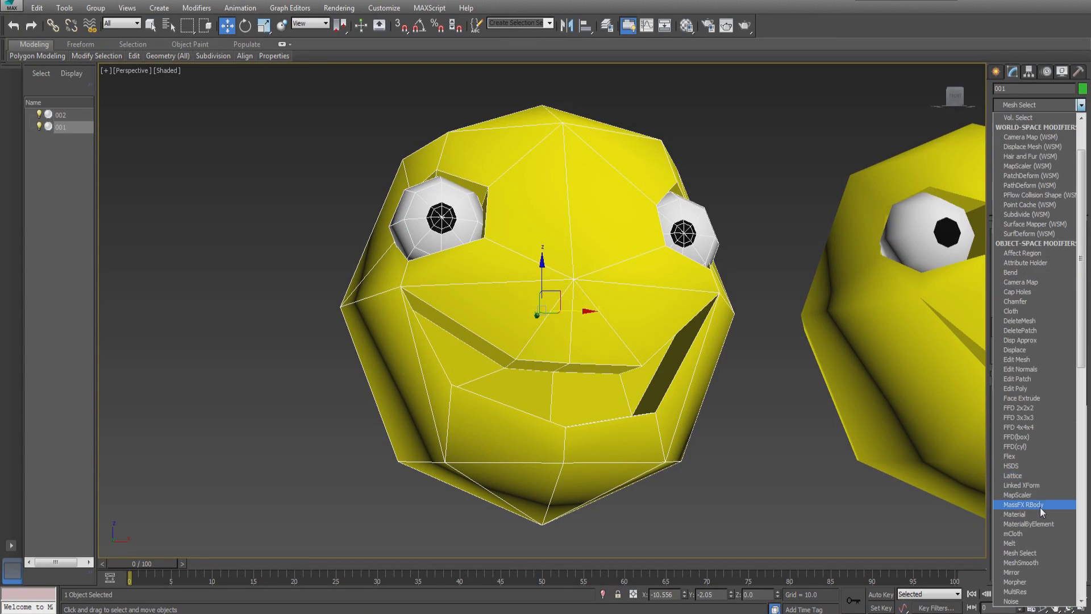
left_click(1038, 514)
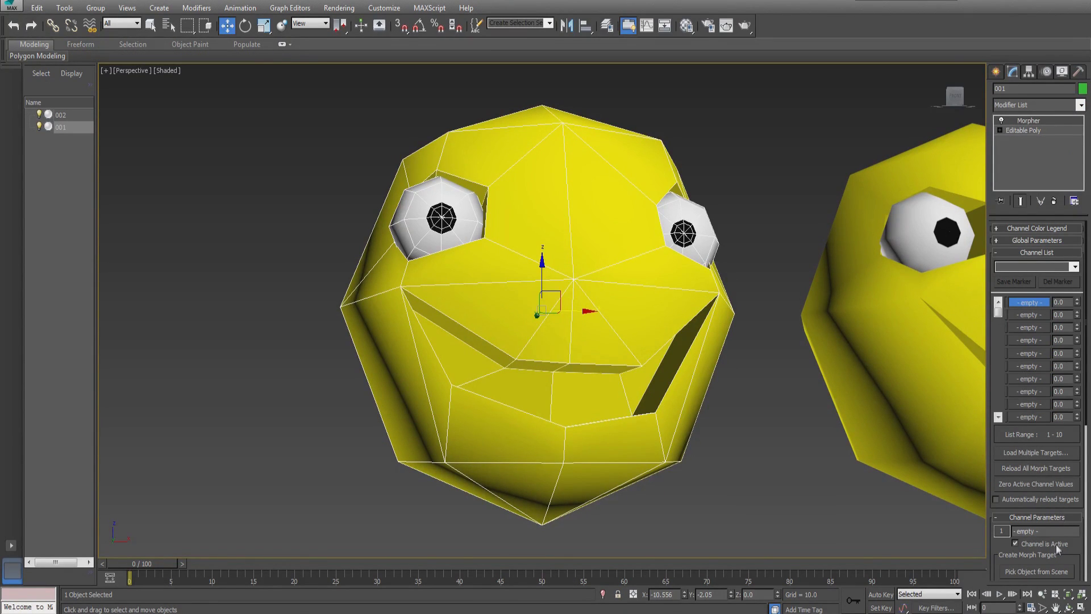
- Load head 002 from the scene as the morph target of head 001's first Morpher channel
left_click_drag(1077, 560, 1077, 481)
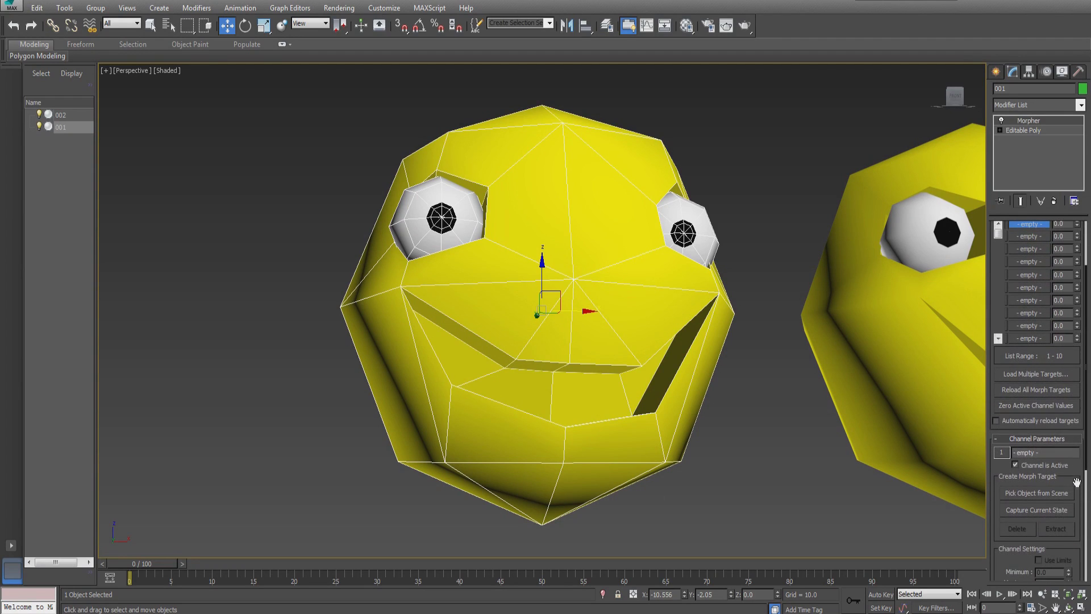
left_click(1055, 494)
middle_click_drag(854, 463, 495, 428)
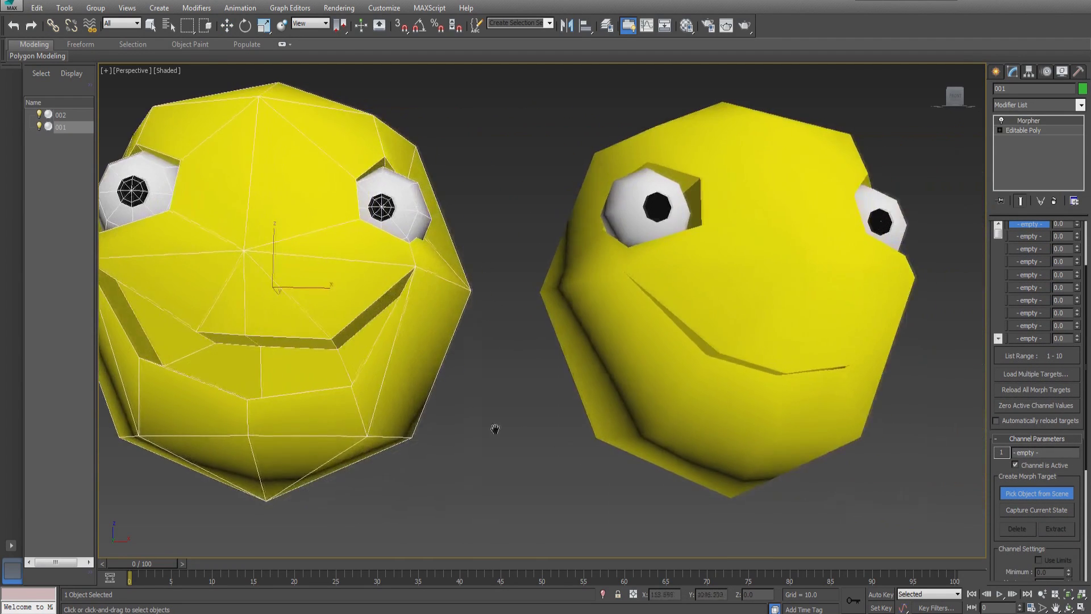
middle_click_drag(815, 325, 755, 297, "alt")
left_click(757, 297)
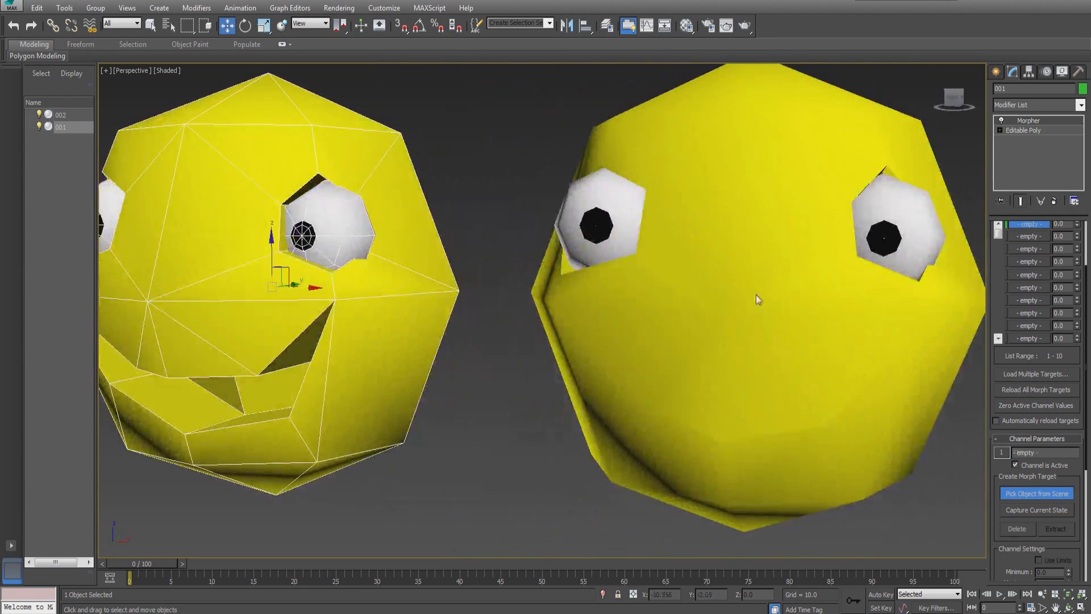
key("z")
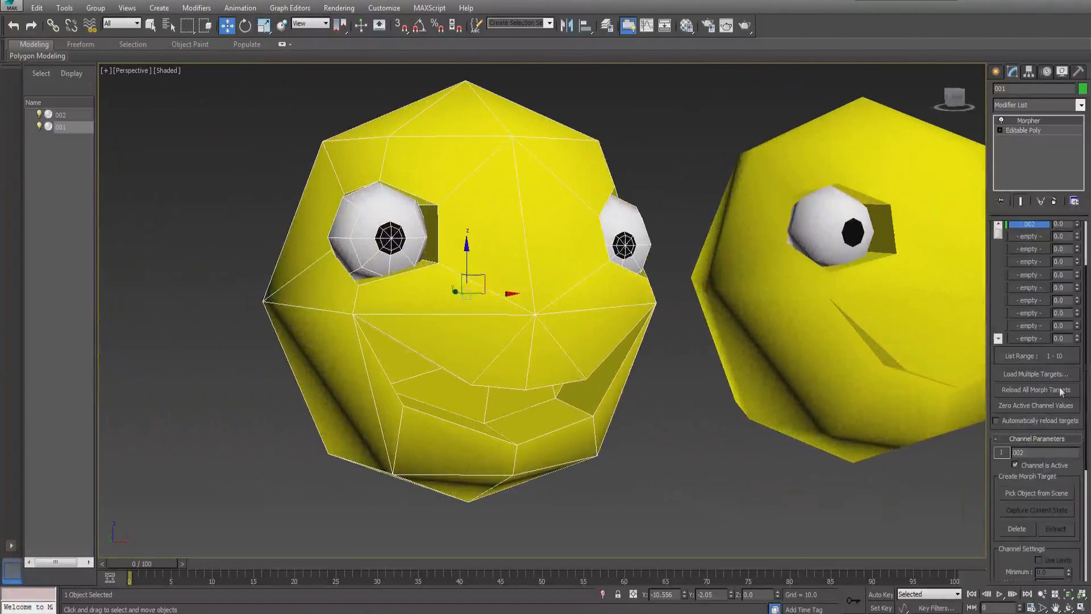
- Test the mouth morph on head 001 by varying the 002 channel, setting its strength to 100
scroll(1081, 375, "up", 3)
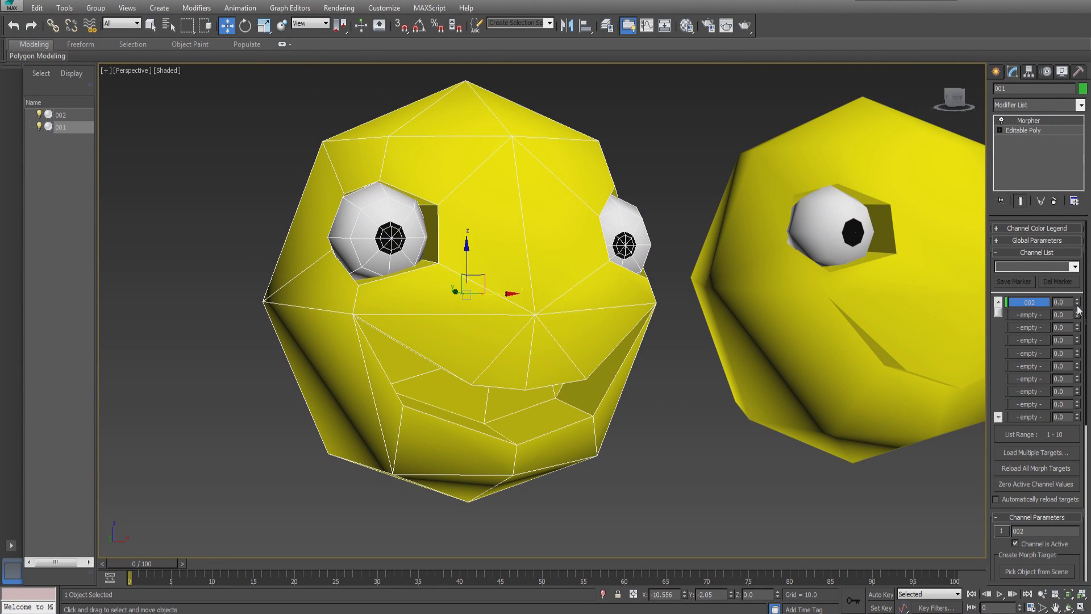
left_click_drag(1079, 309, 992, 60)
mouse_move(830, 364)
middle_mouse_down("alt")
mouse_move(727, 373)
mouse_move(820, 374)
middle_mouse_up("alt")
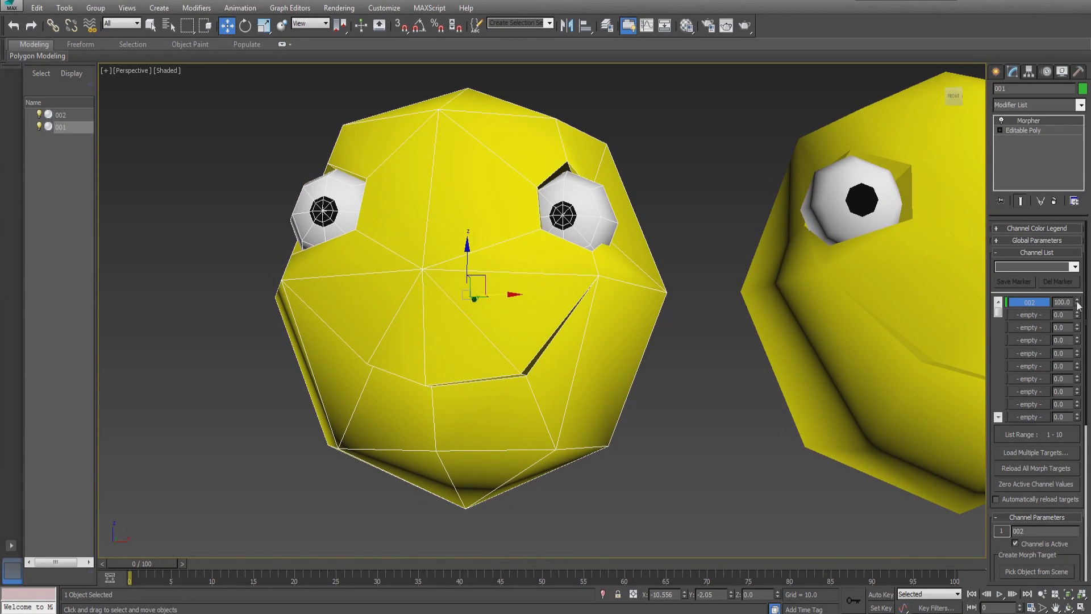
left_click_drag(1078, 305, 1068, 267)
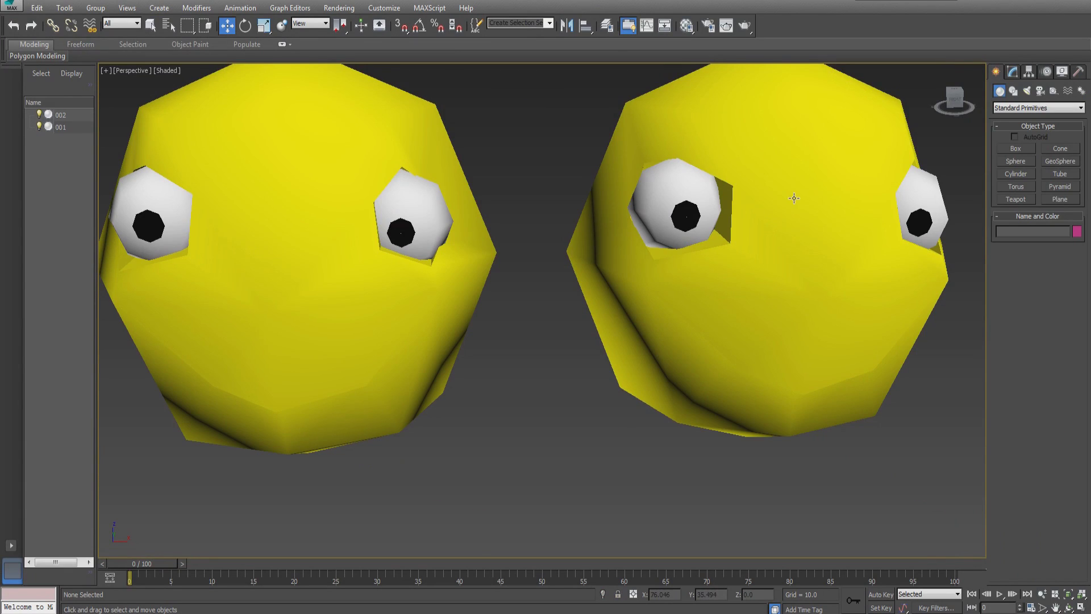
- Hide the closed-mouth head 002 in the scene
left_click(793, 198)
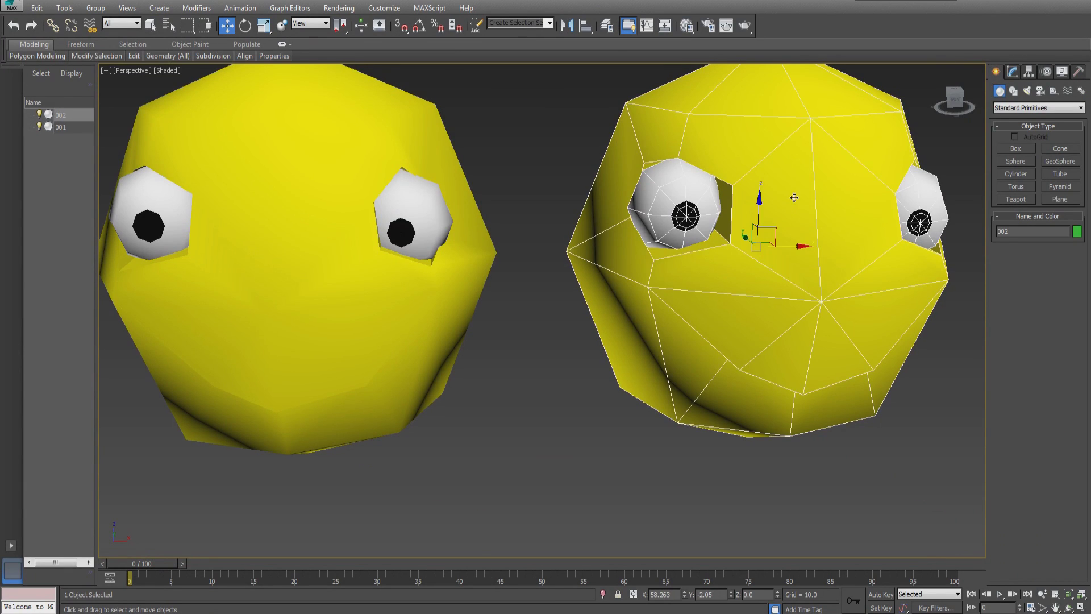
left_click(1064, 72)
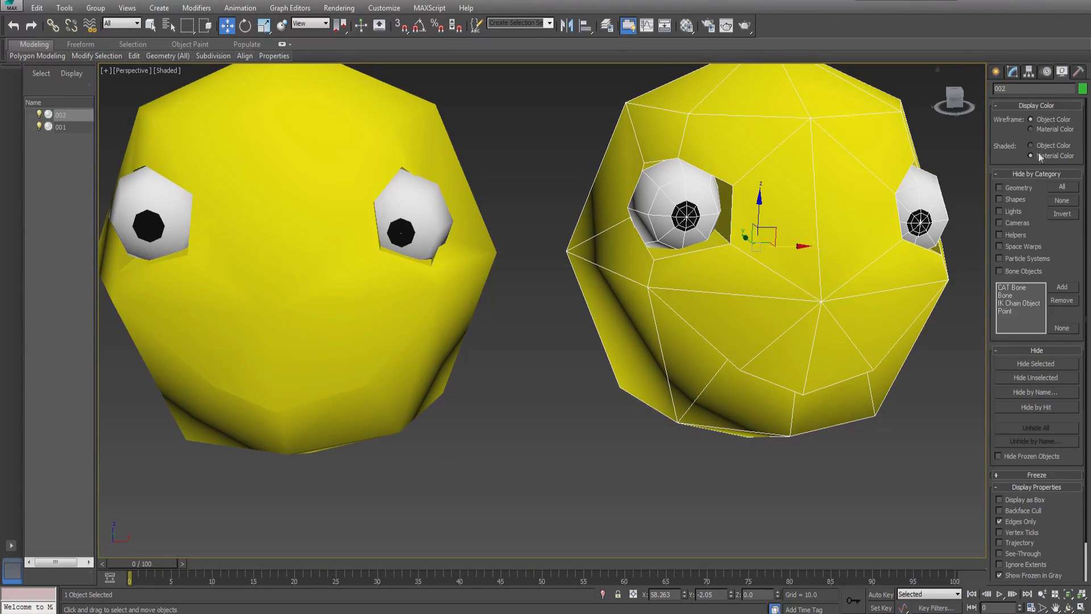
left_click(1042, 364)
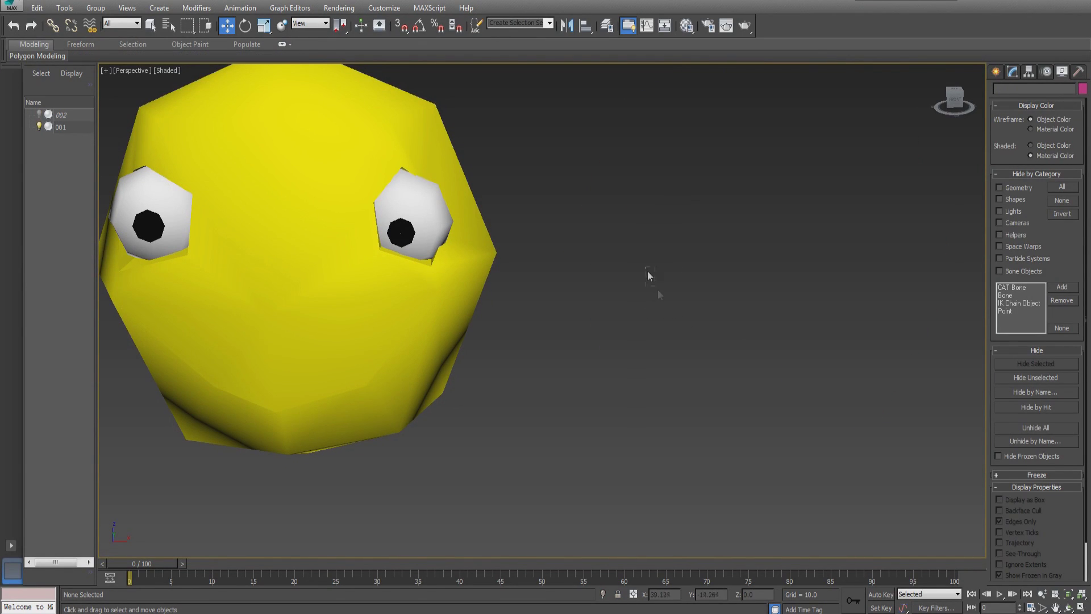
- Add a TurboSmooth modifier above the Morpher on head 001
middle_click_drag(369, 299, 541, 288, "alt")
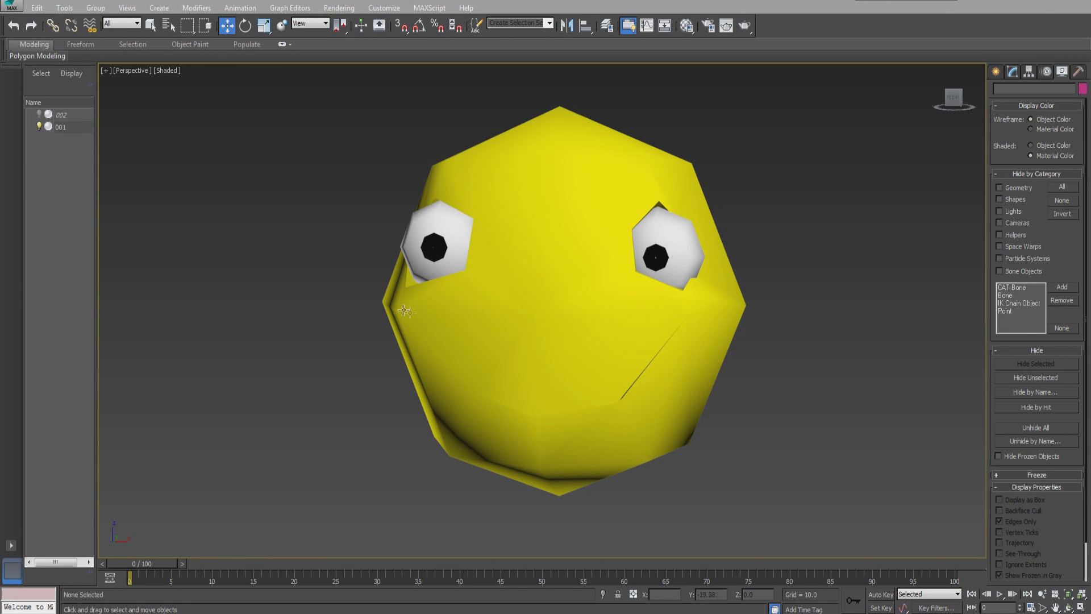
middle_click_drag(434, 304, 456, 300, "alt")
left_click(474, 260)
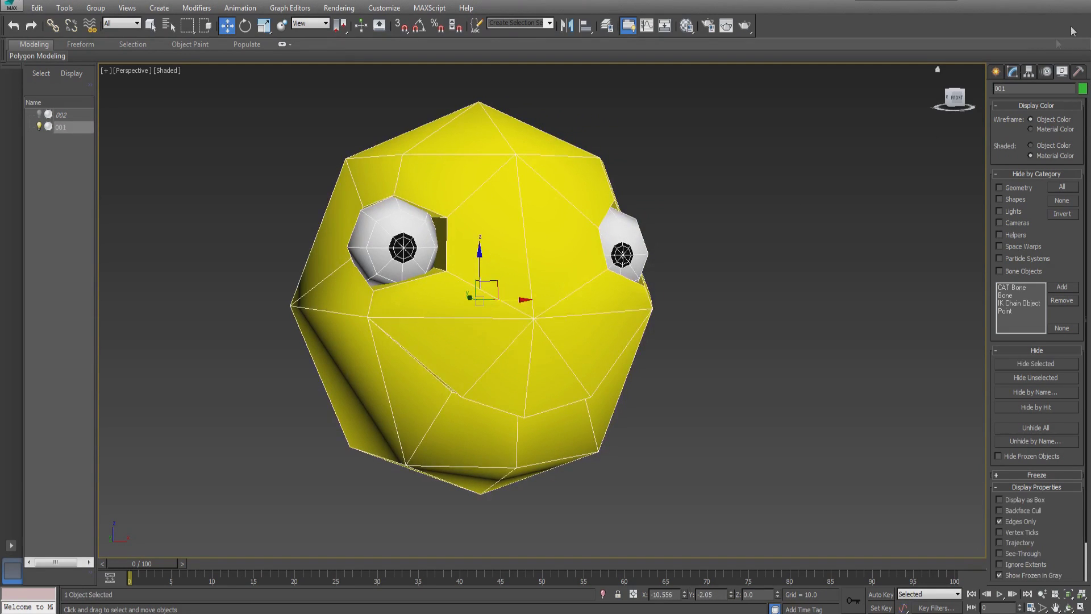
left_click(1013, 71)
left_click(1041, 102)
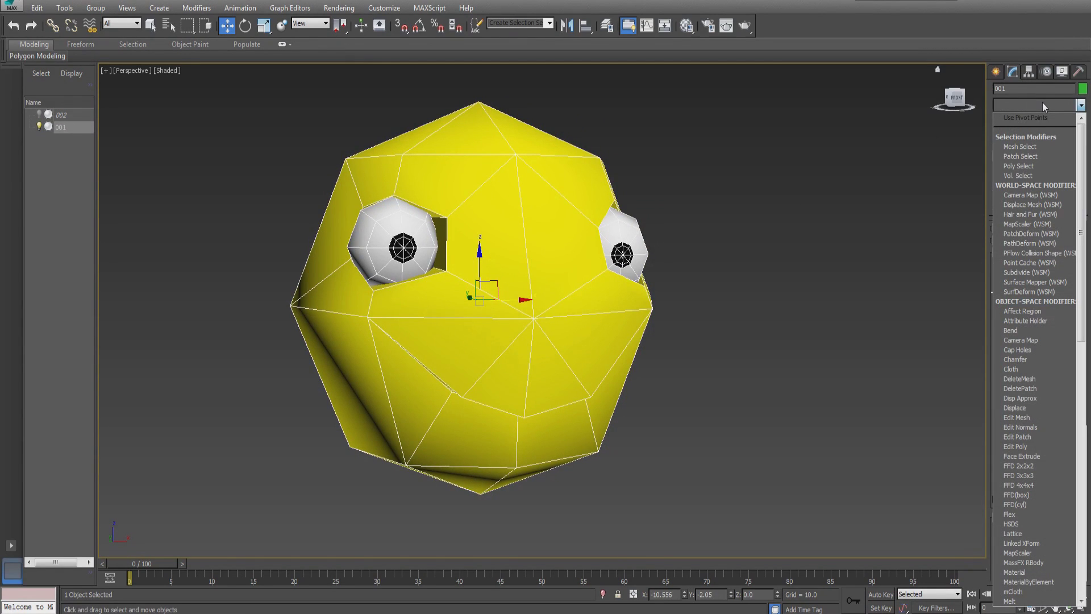
key("t")
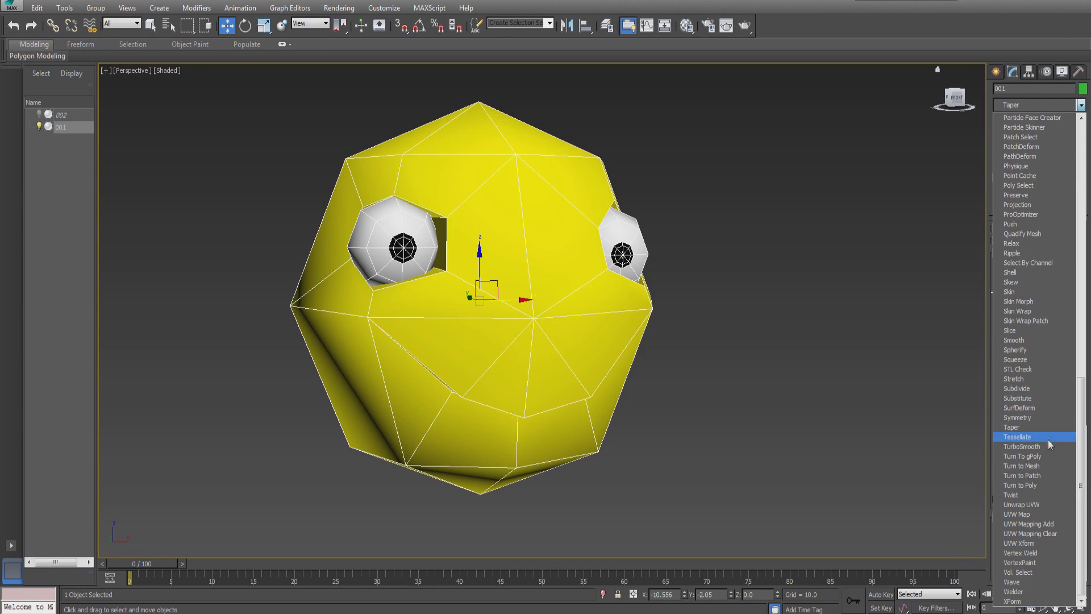
left_click(1047, 447)
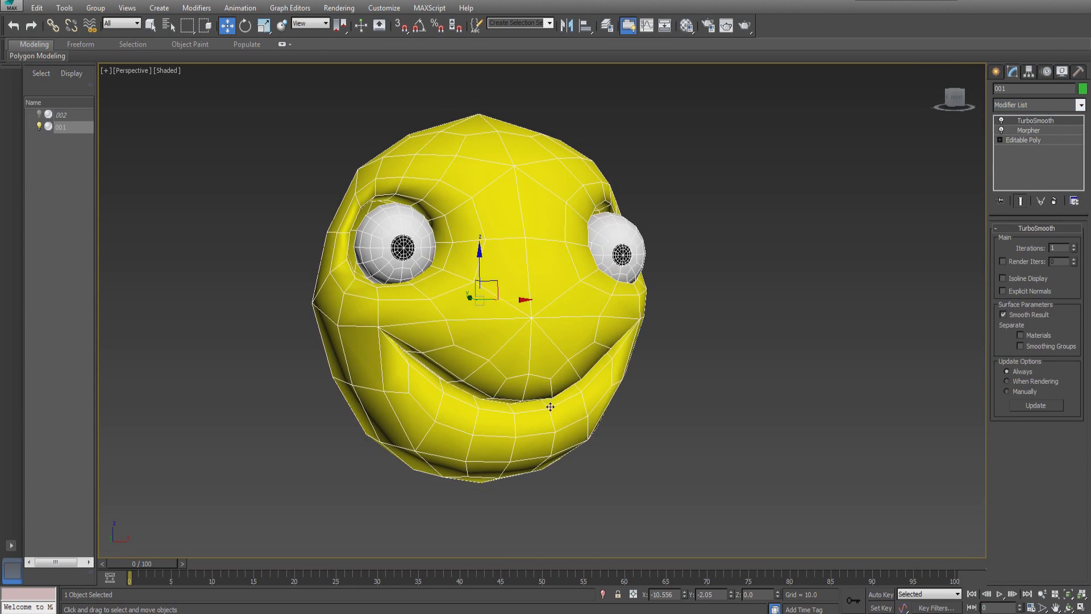
- Set the TurboSmooth iterations to 3 and deselect the head to view the smoothed face
middle_click_drag(514, 401, 555, 406, "alt")
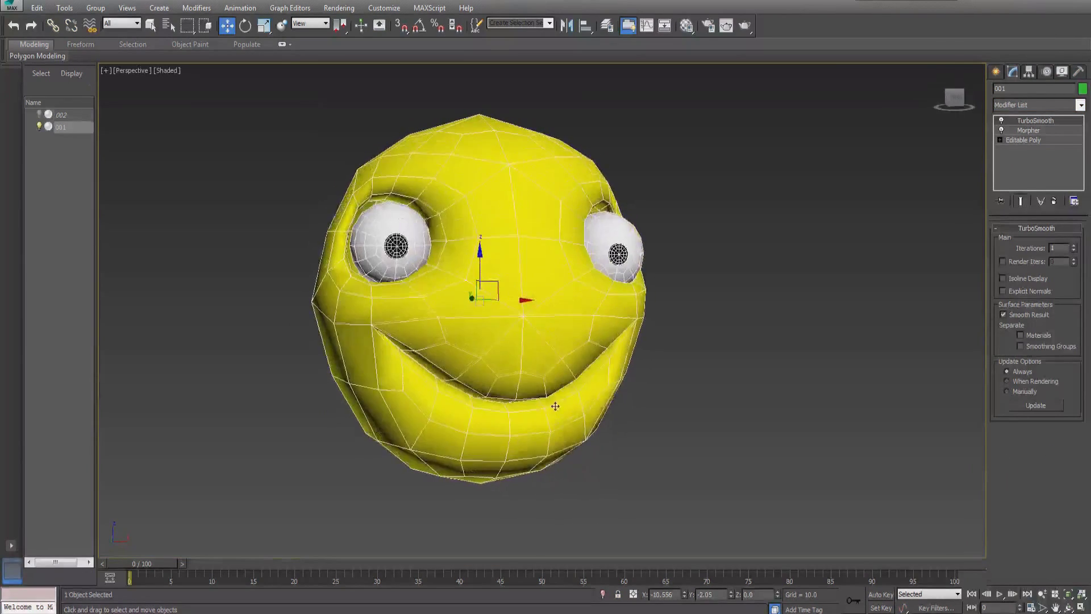
left_click(1073, 247)
left_click(1073, 247)
middle_click_drag(411, 380, 347, 382, "alt")
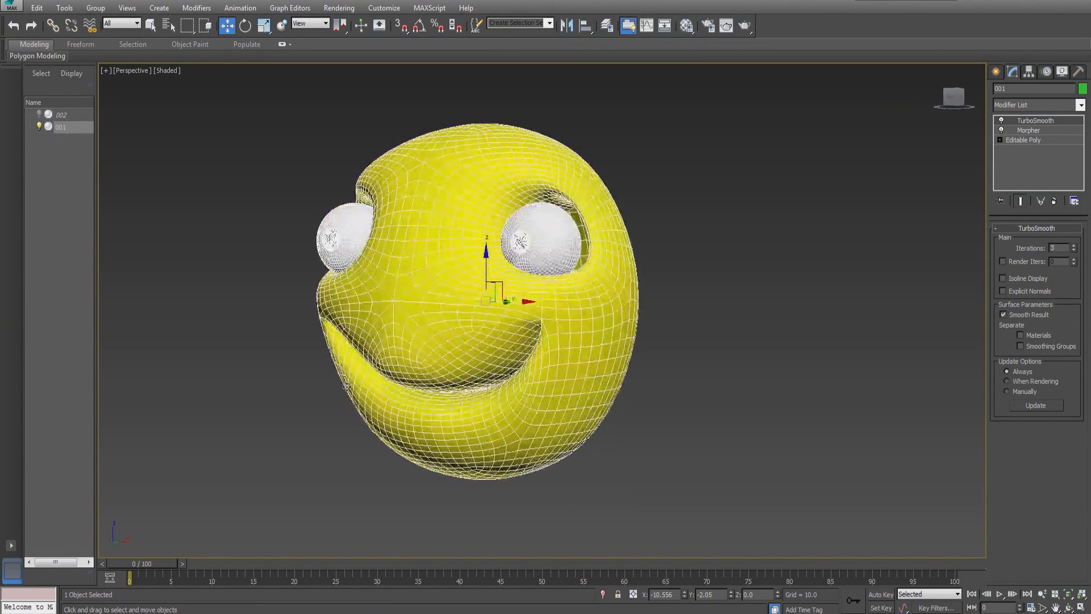
left_click(244, 293)
middle_click_drag(244, 294, 359, 372, "alt")
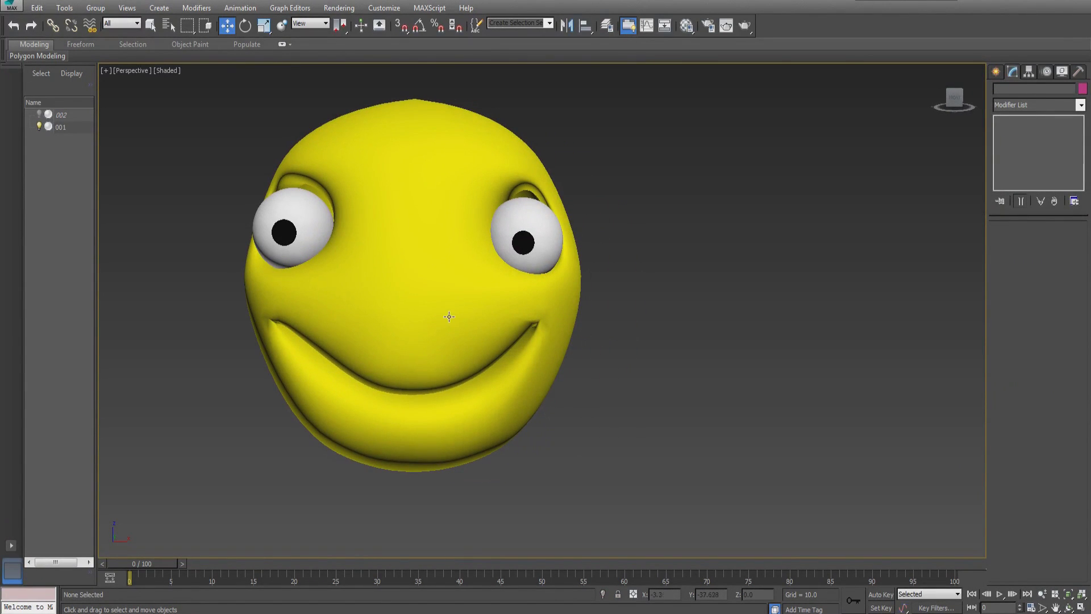